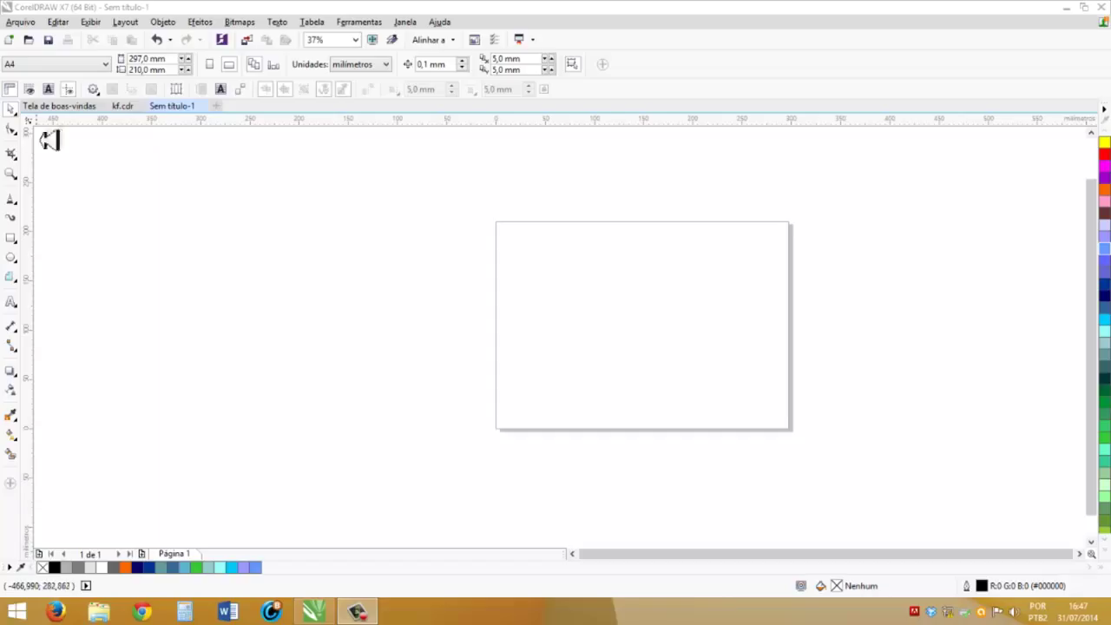
Place the city night photo beside the finished neon sample image.
left_click(143, 105)
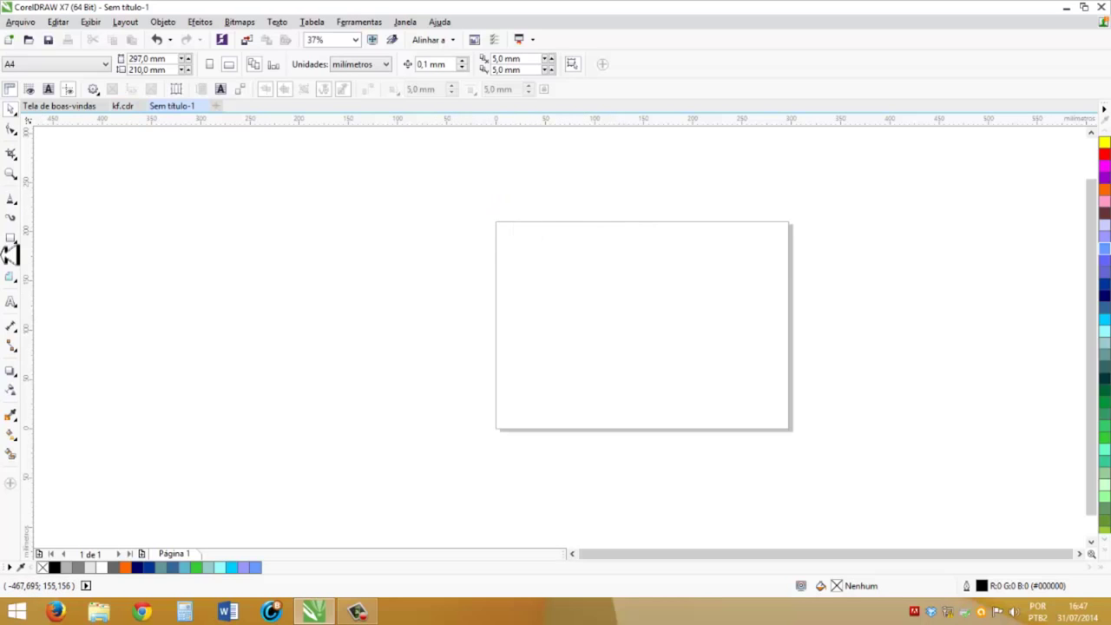
left_click_drag(143, 178, 392, 427)
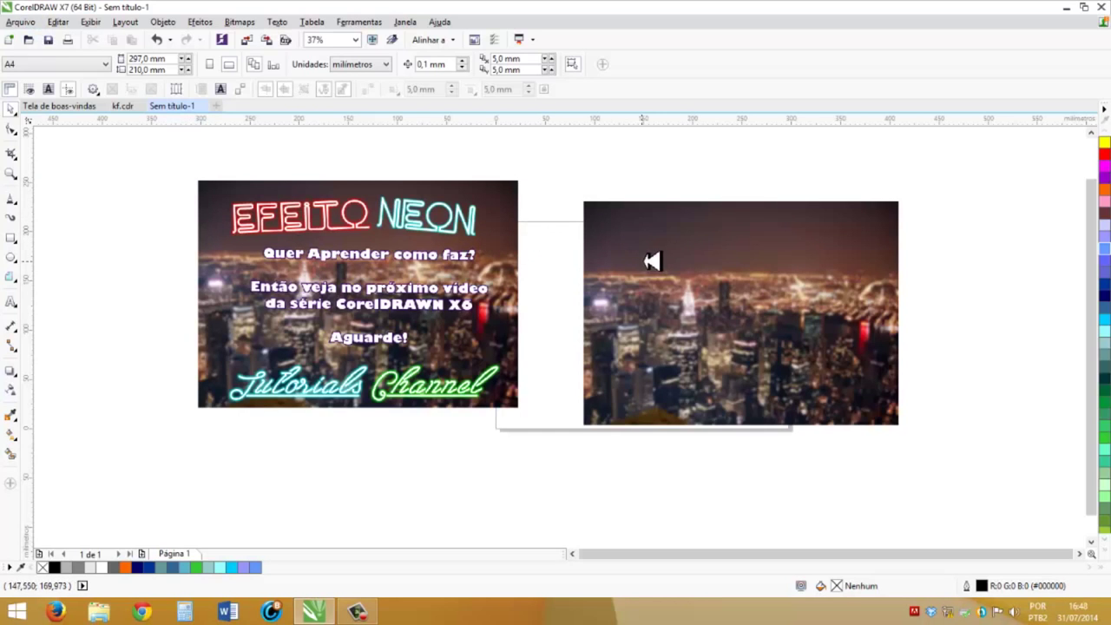
left_click_drag(701, 305, 702, 277)
left_click_drag(740, 336, 685, 349)
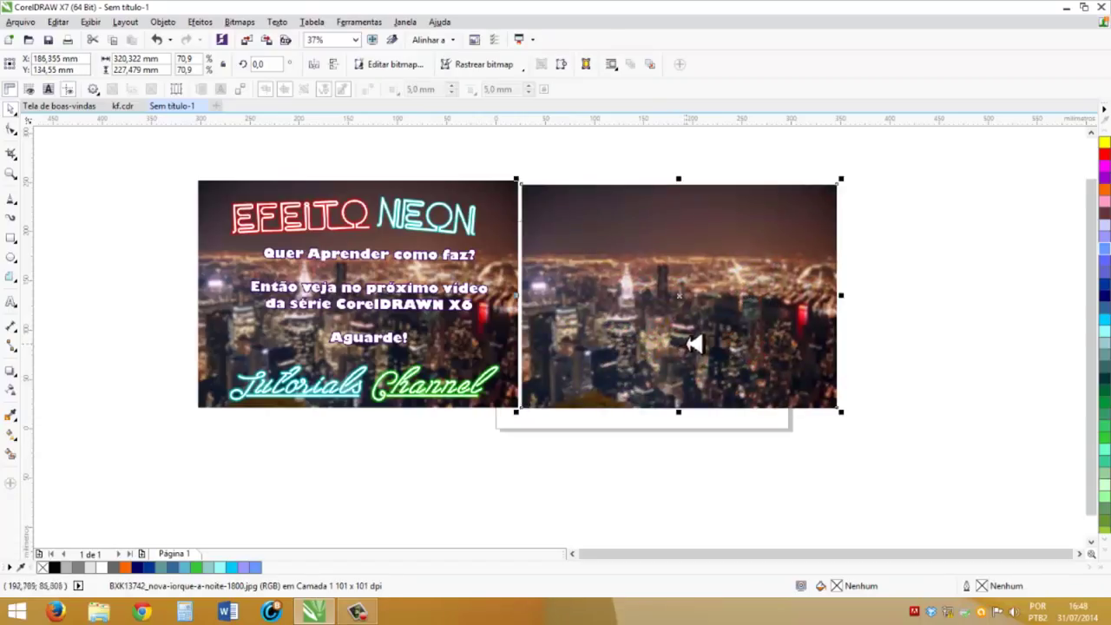
left_click_drag(758, 362, 830, 334)
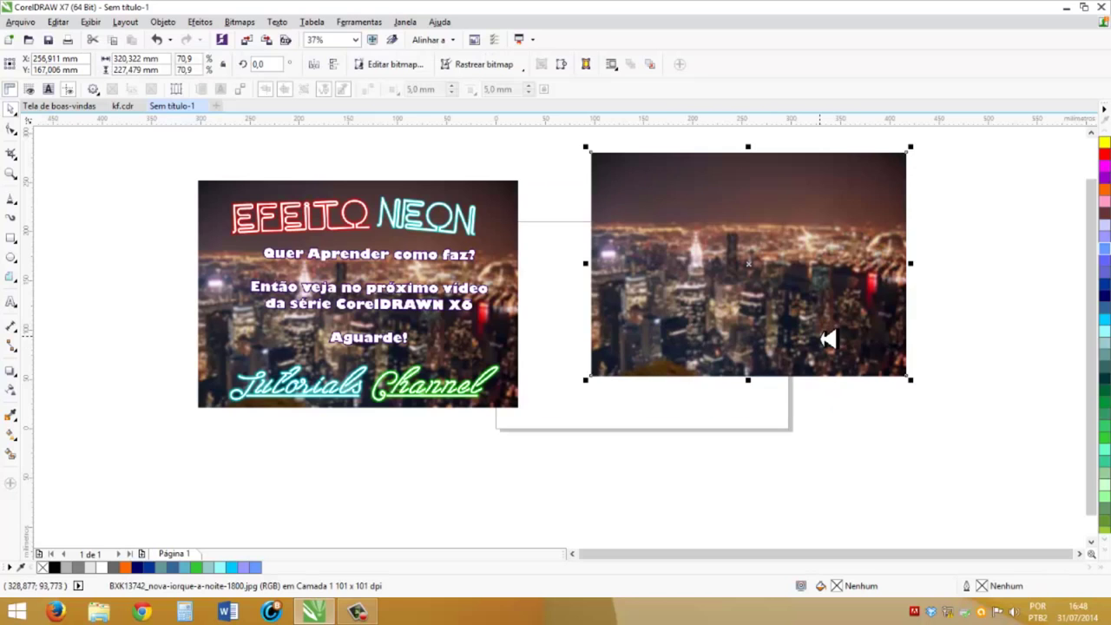
left_click_drag(677, 403, 704, 397)
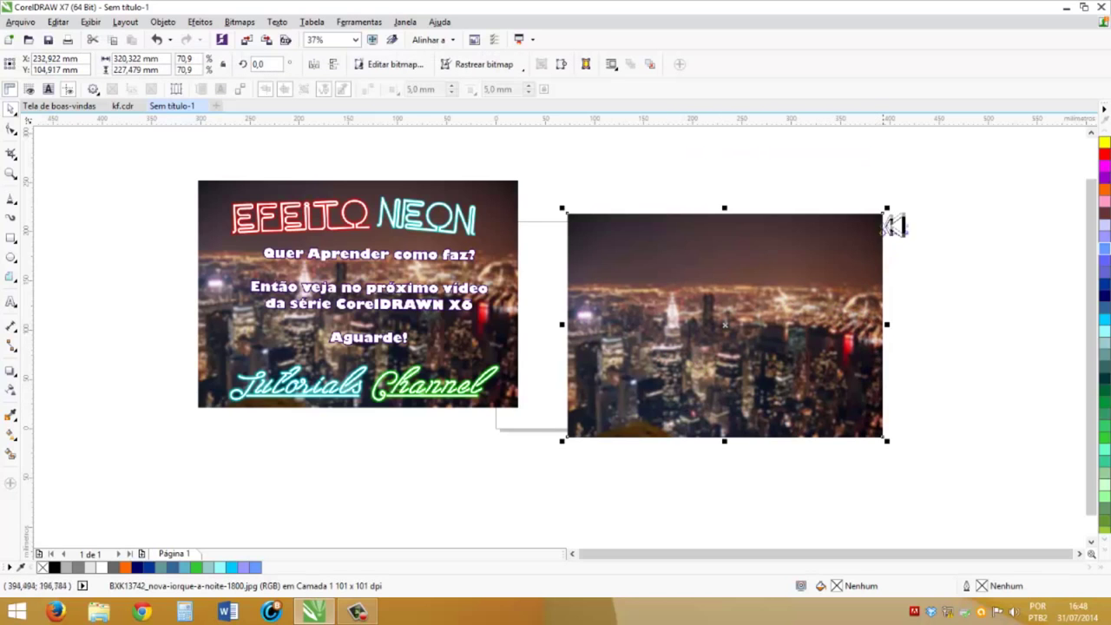
Enlarge the city night photo to about 370 × 263 mm and reposition both images with a gap between them.
left_click_drag(885, 208, 934, 172)
mouse_move(815, 415)
left_mouse_down()
mouse_move(814, 390)
mouse_move(795, 410)
left_mouse_up()
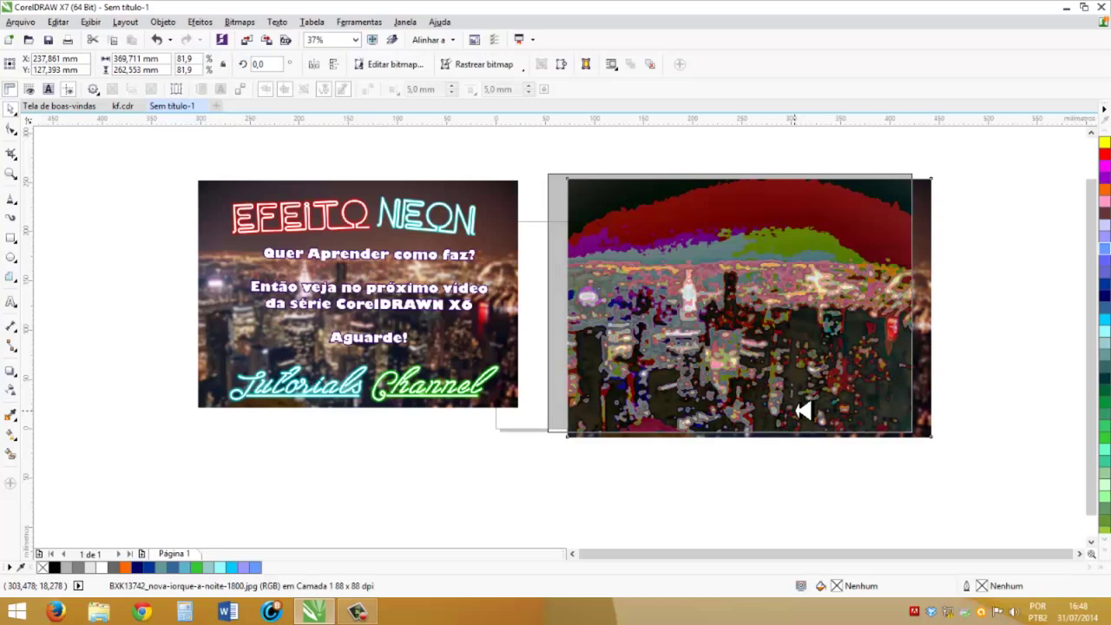
left_click_drag(803, 412, 761, 379)
left_click(785, 503)
left_click(751, 462)
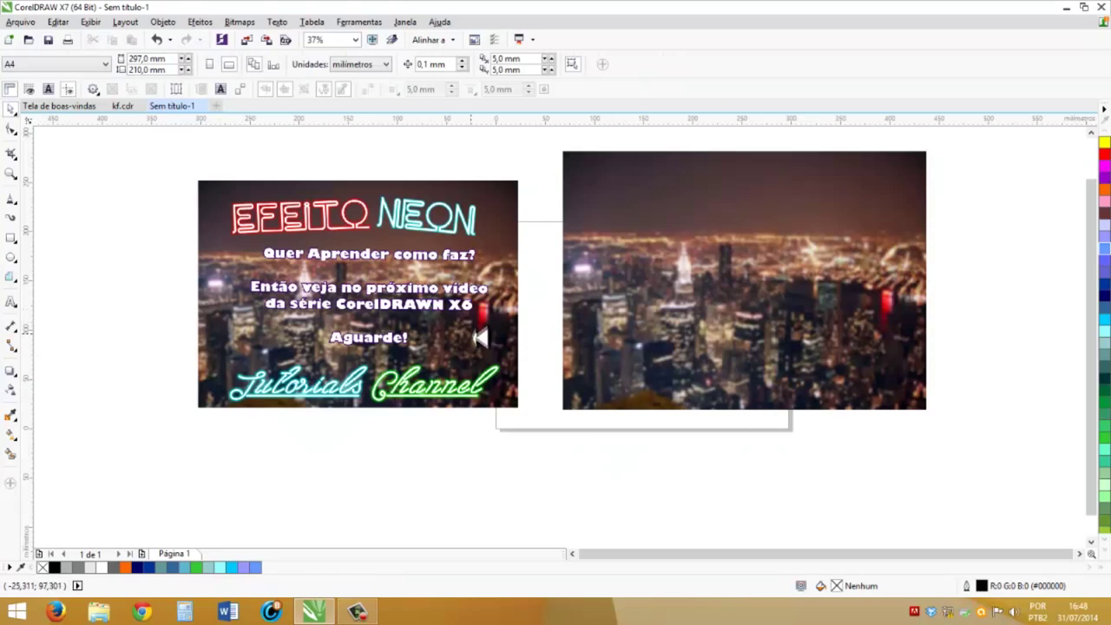
left_click_drag(480, 338, 513, 320)
left_click_drag(682, 323, 731, 362)
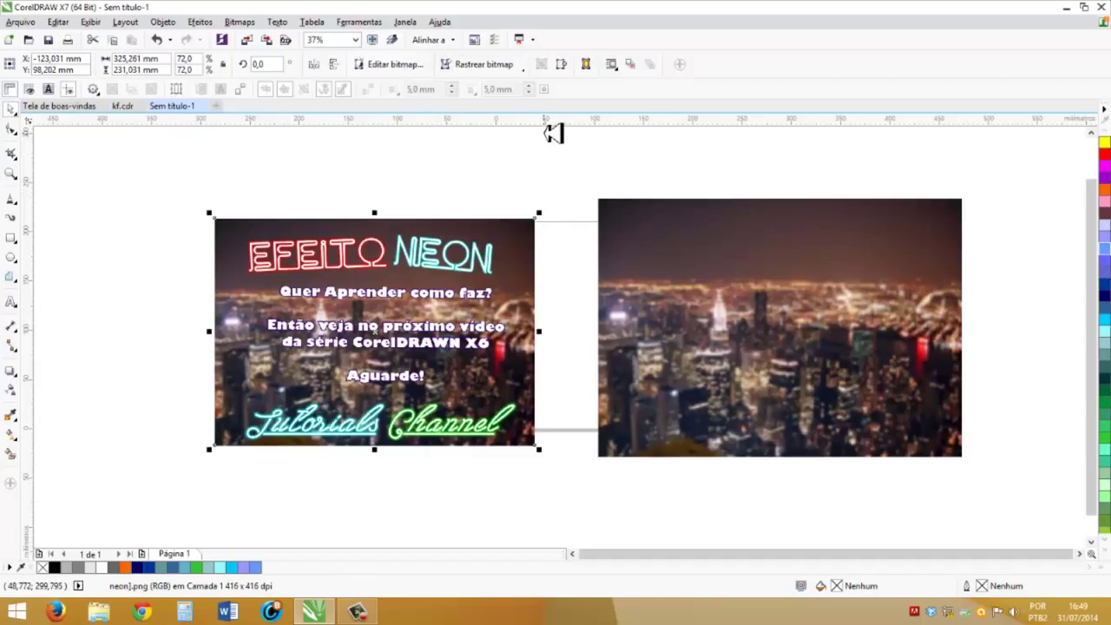
Write the artistic text "Efeito" near the upper edge of the city photo and enlarge it to about 118 pt.
key("F8")
left_click(648, 227)
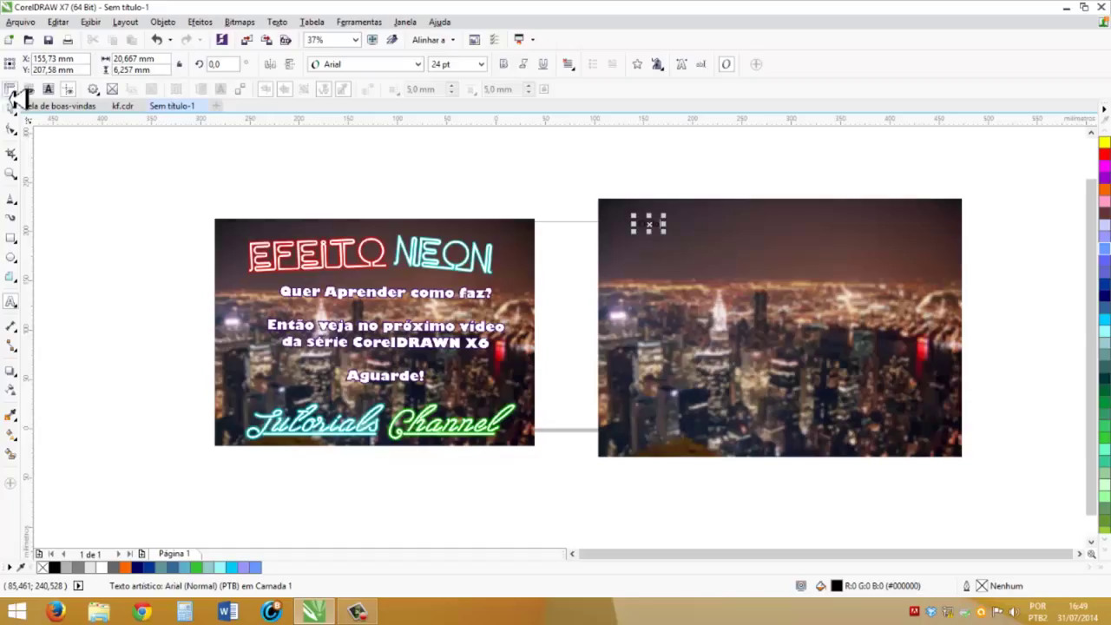
left_click_drag(673, 230, 719, 246)
left_click(660, 225)
left_click_drag(658, 228, 753, 249)
left_click(712, 234)
left_click(712, 232)
left_click(712, 231)
left_click(586, 260)
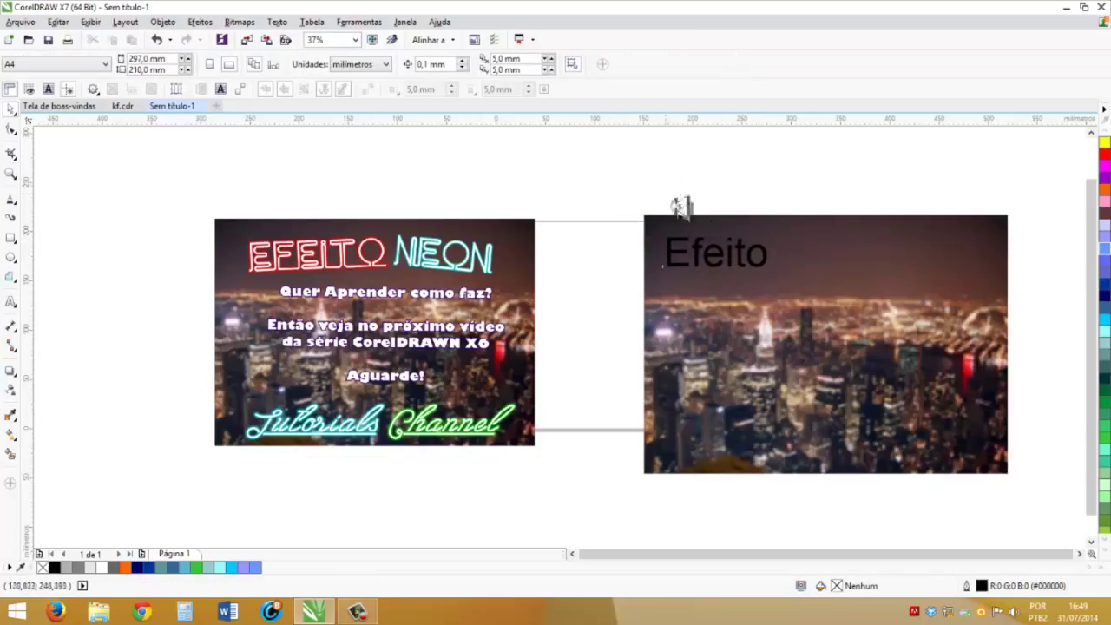
Fill the "Efeito" text with white.
left_click(703, 252)
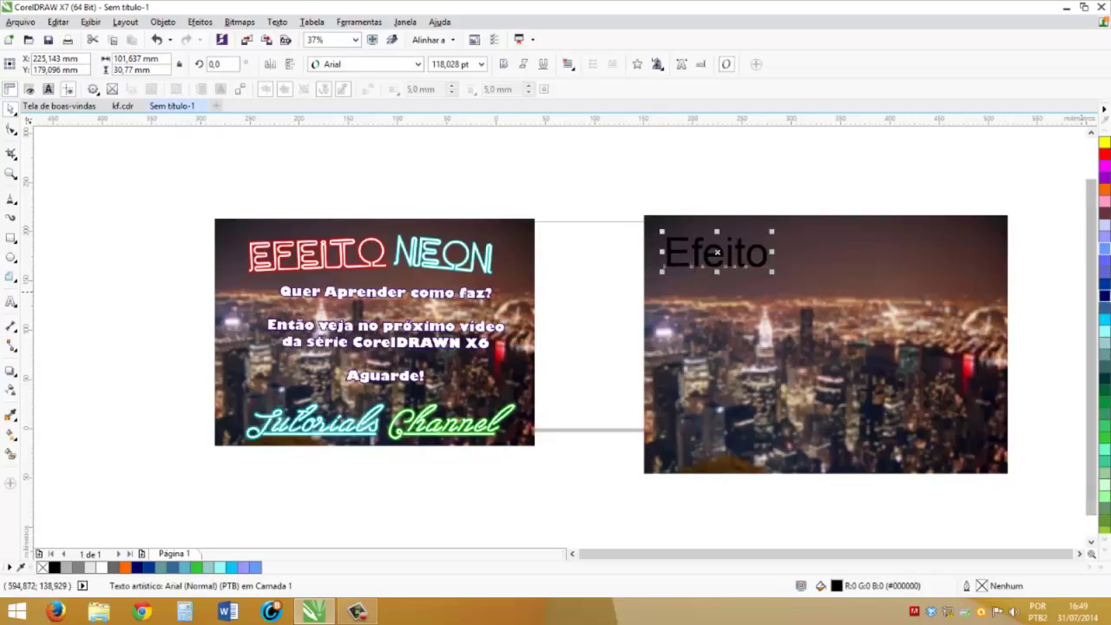
left_click(1107, 552)
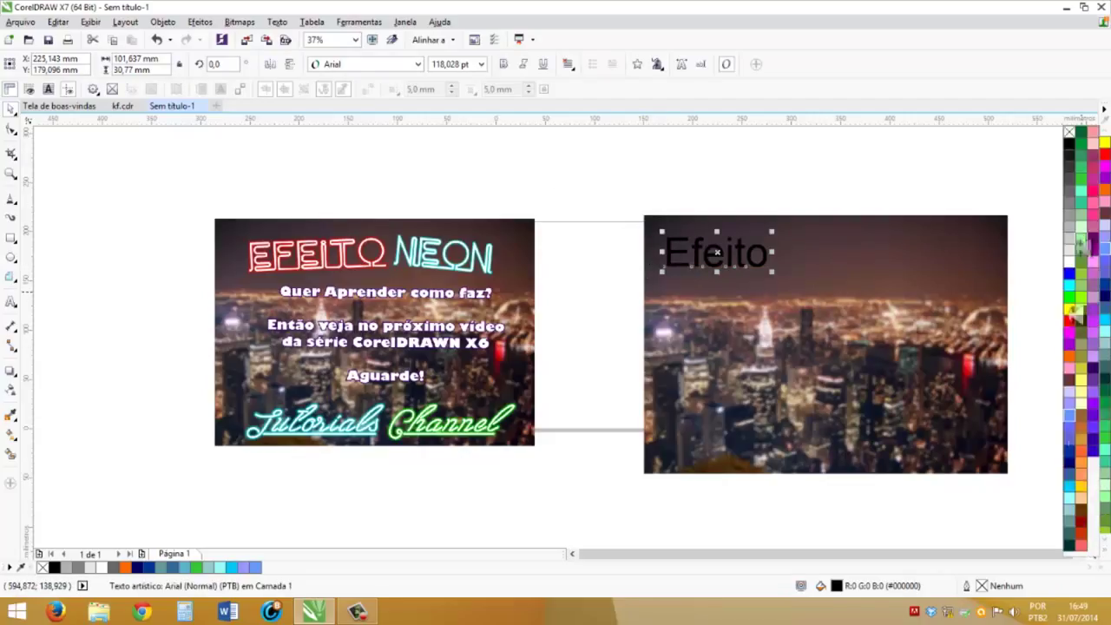
left_click(1069, 258)
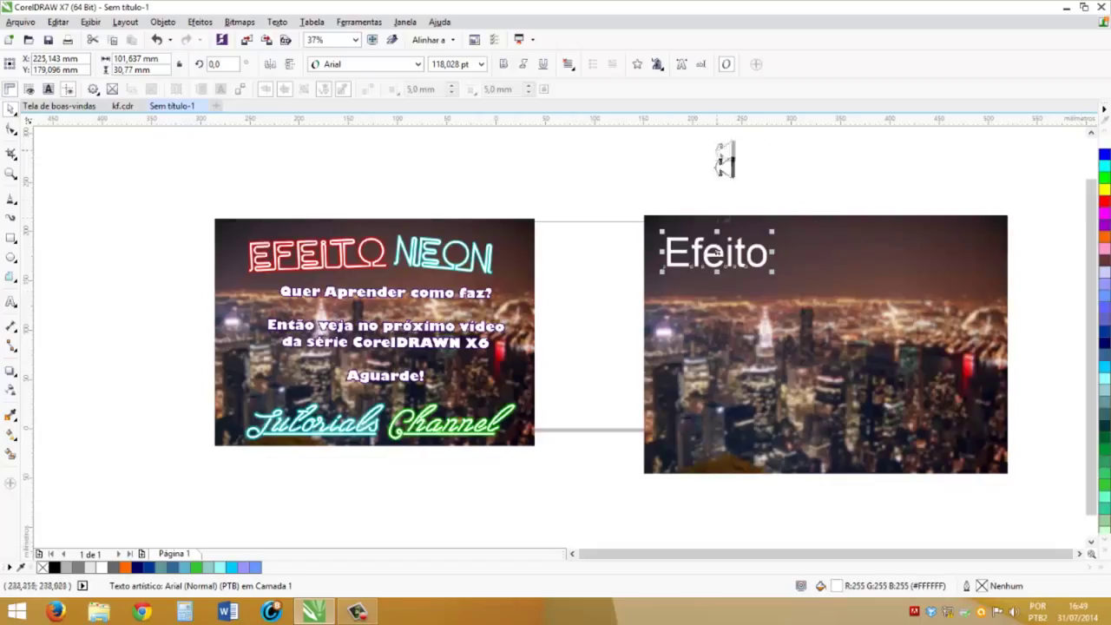
Set the "Efeito" text in the Neon font, enlarge it to about 149 pt and move it slightly up on the photo.
left_click(379, 67)
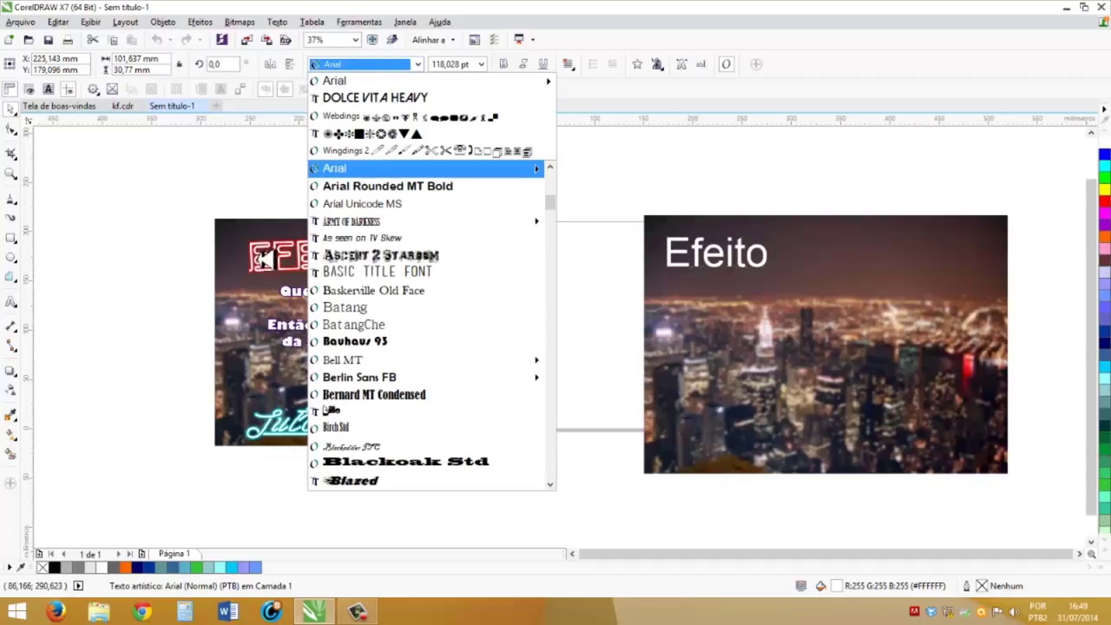
mouse_move(373, 76)
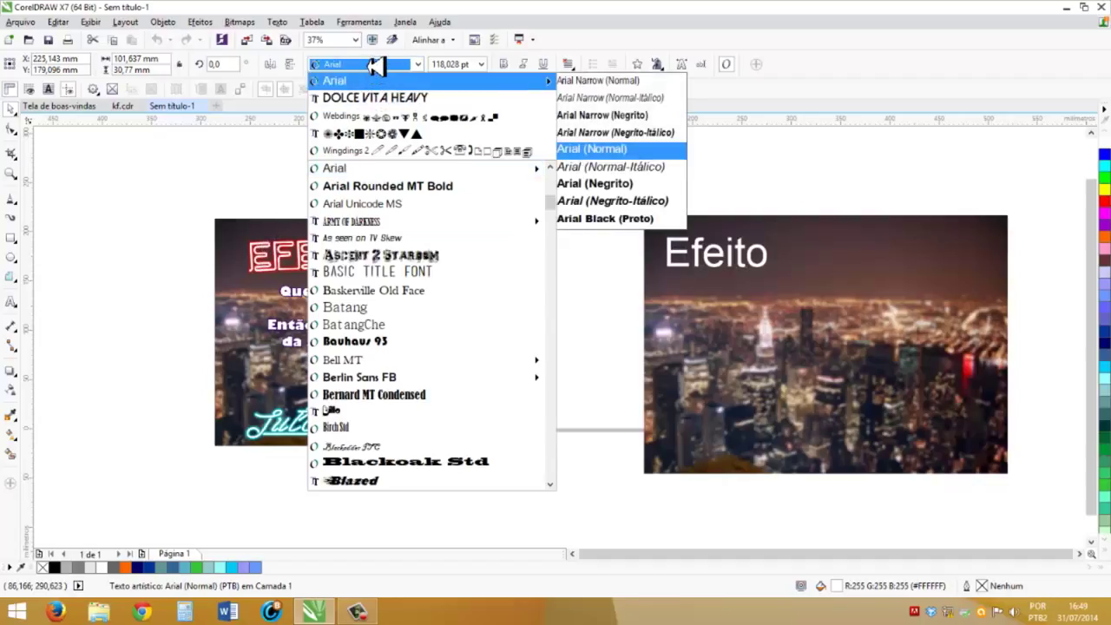
type("Neon")
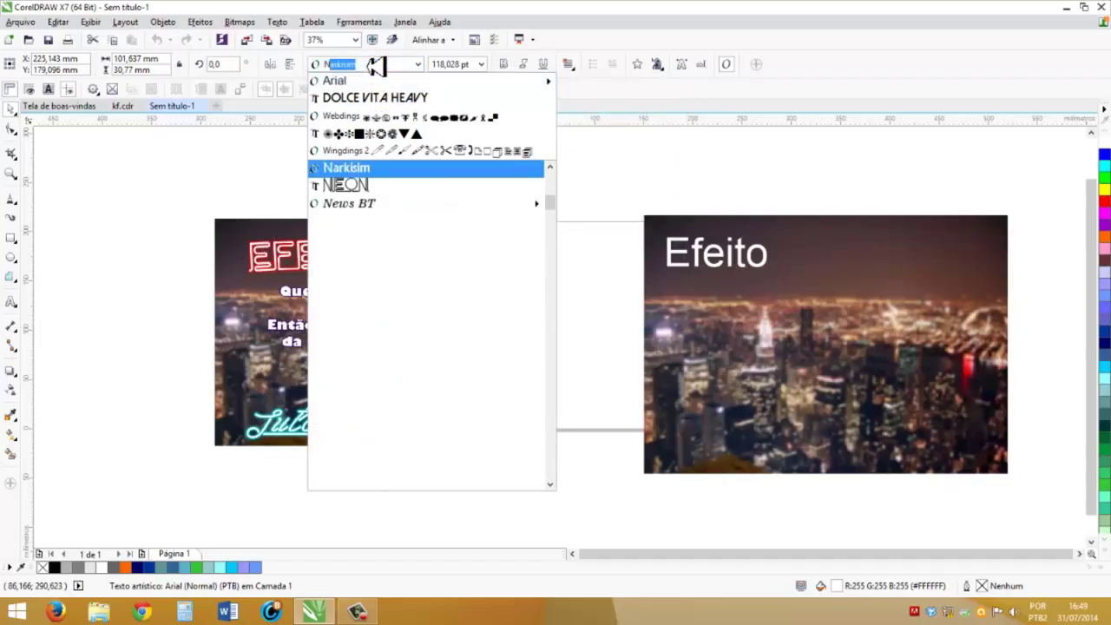
key("Return")
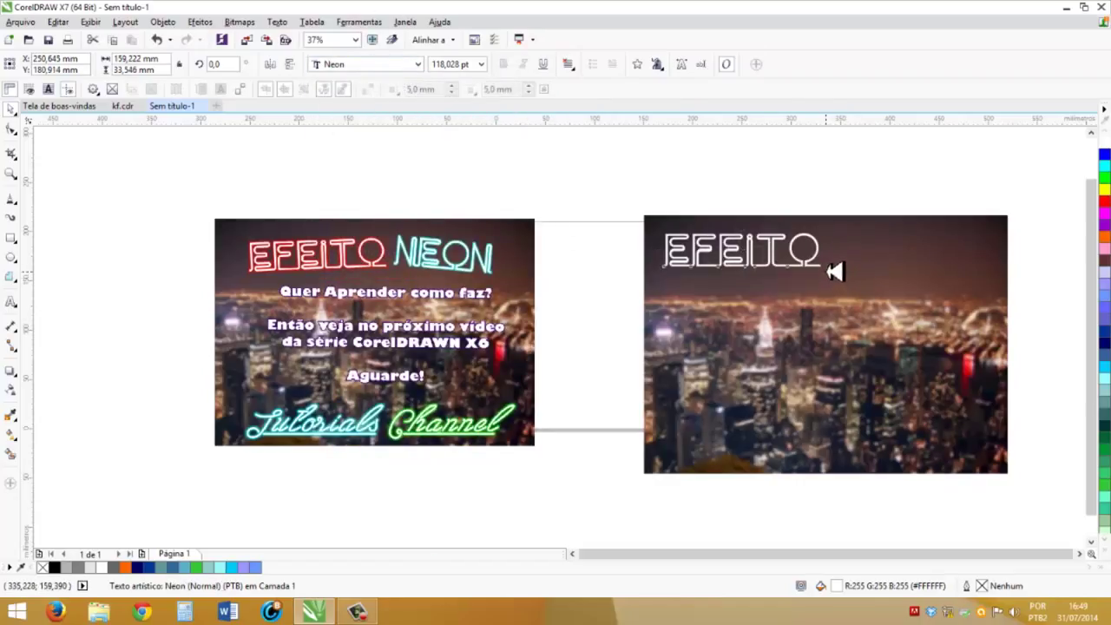
left_click_drag(843, 275, 870, 279)
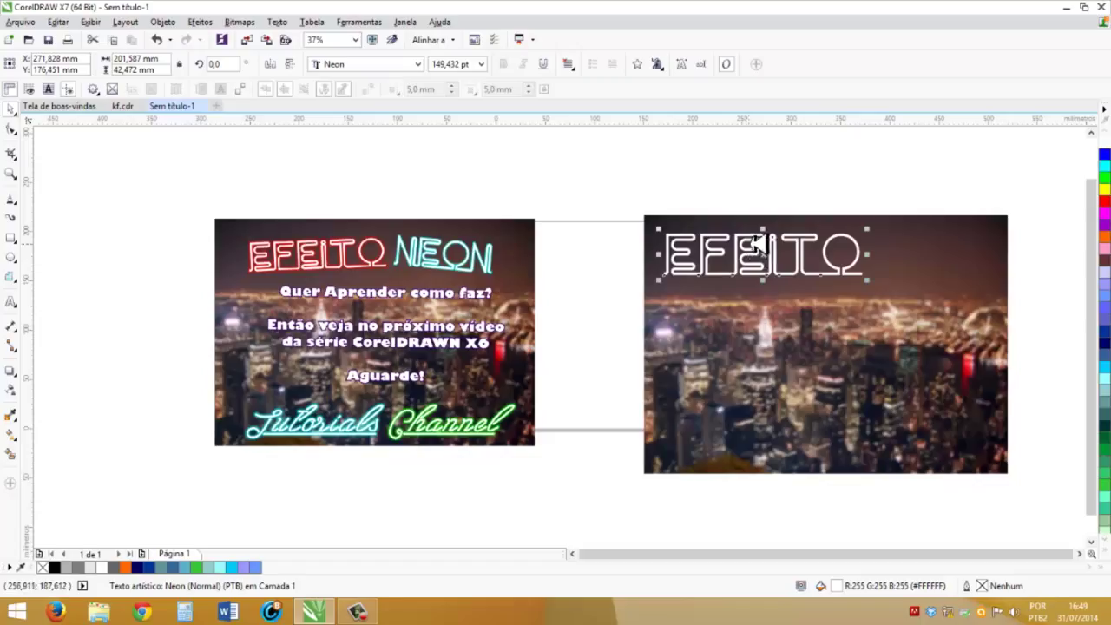
left_click_drag(761, 250, 758, 246)
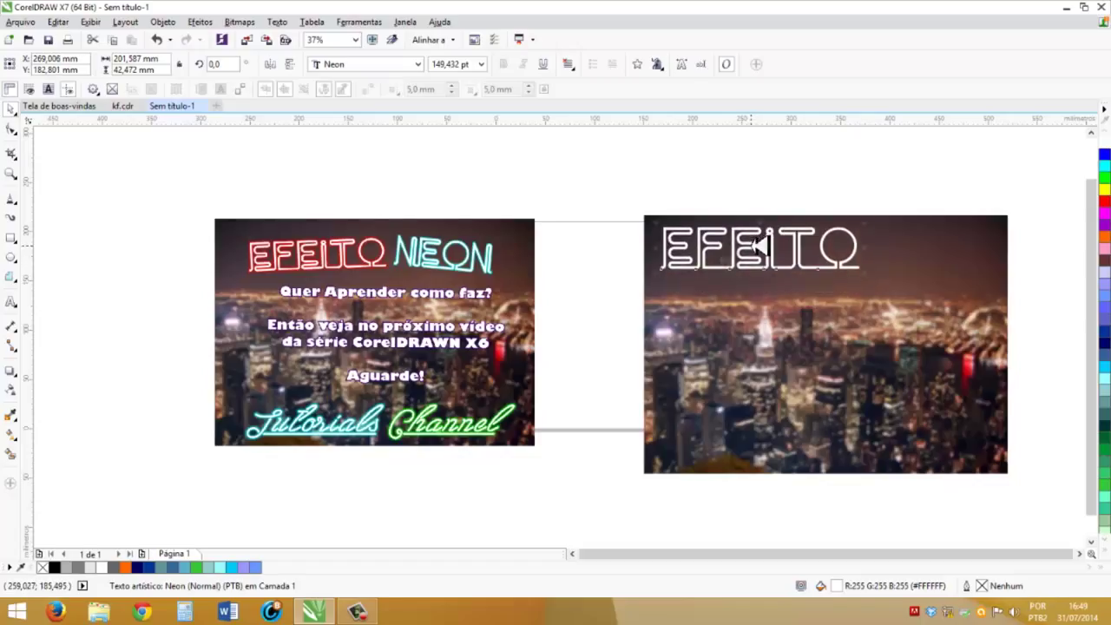
left_click(501, 280)
left_click(152, 264)
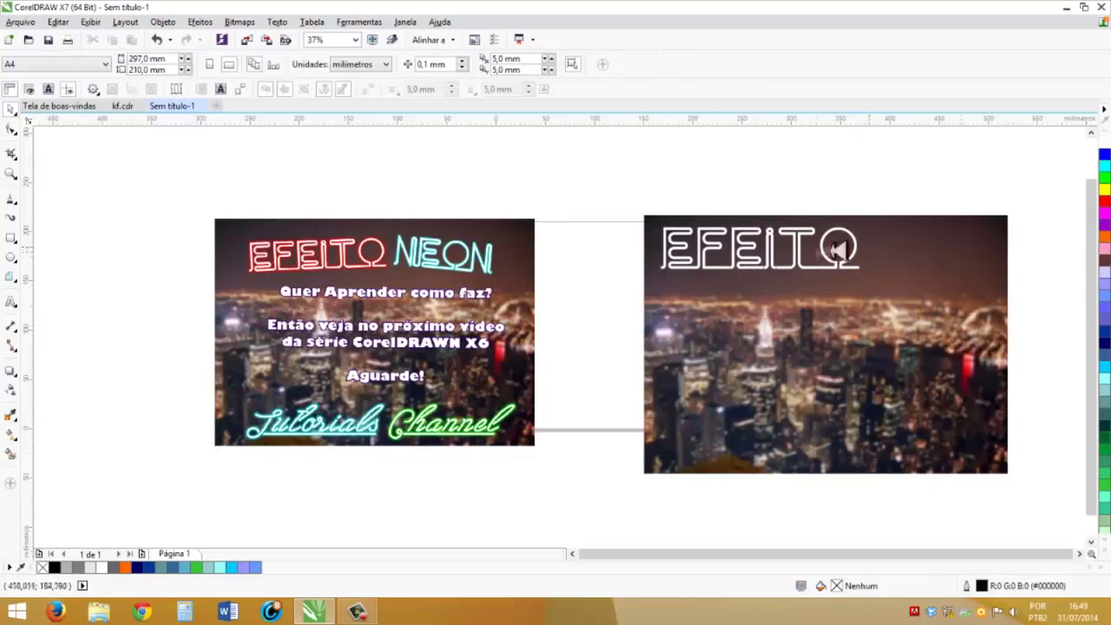
Apply a drop shadow to the "Efeito" text using the "Incandescente pequeno" preset.
left_click(800, 238)
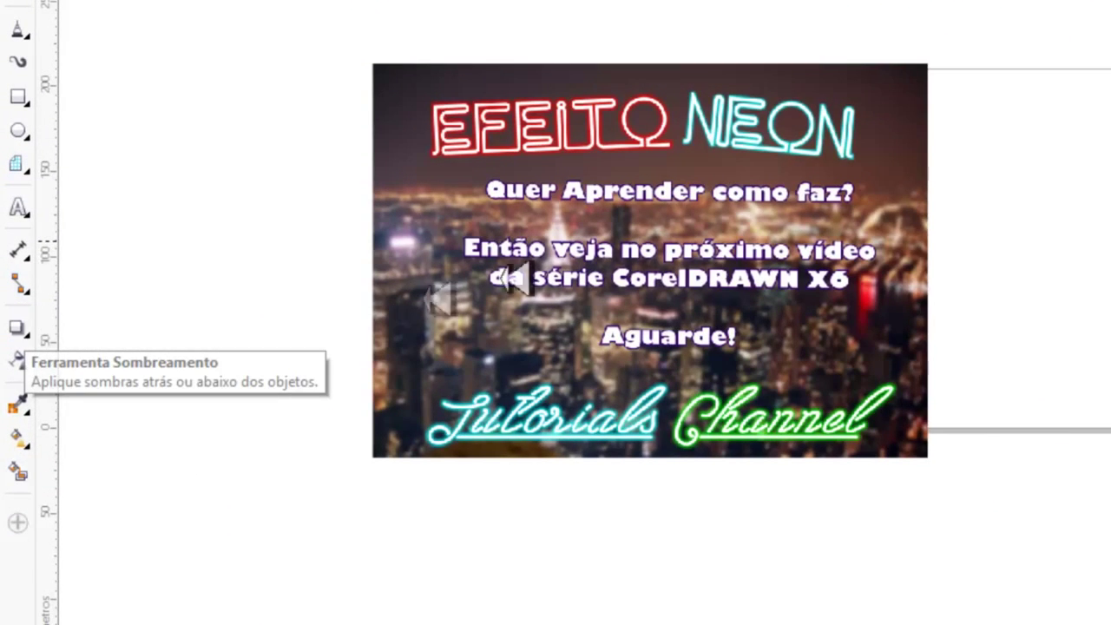
left_click(20, 326)
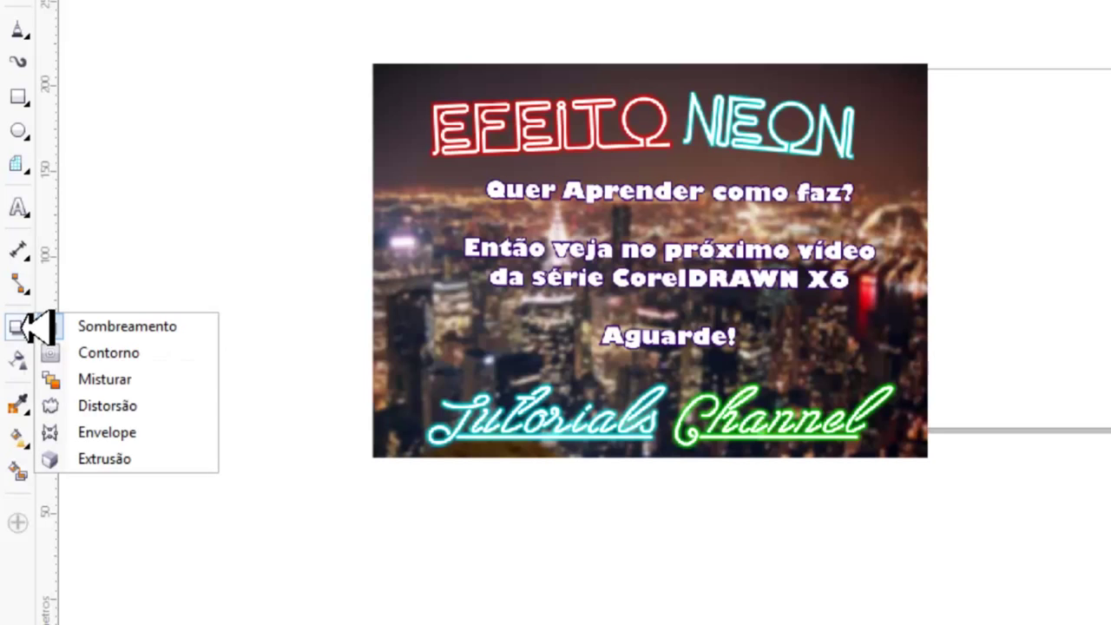
left_click(104, 378)
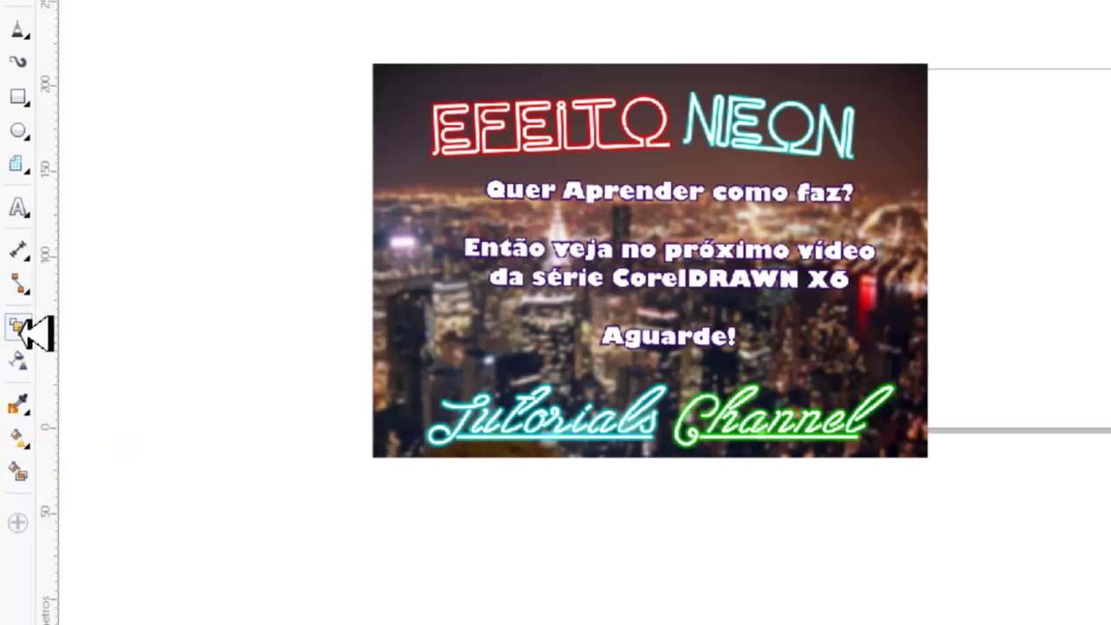
left_click(20, 330)
left_click(87, 326)
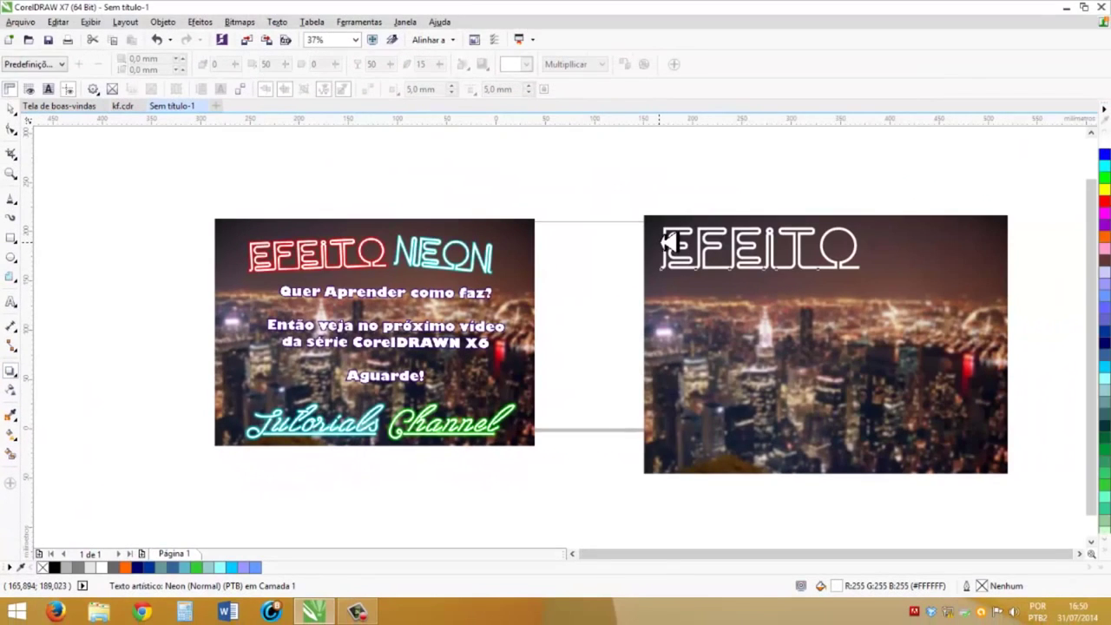
left_click_drag(666, 239, 793, 258)
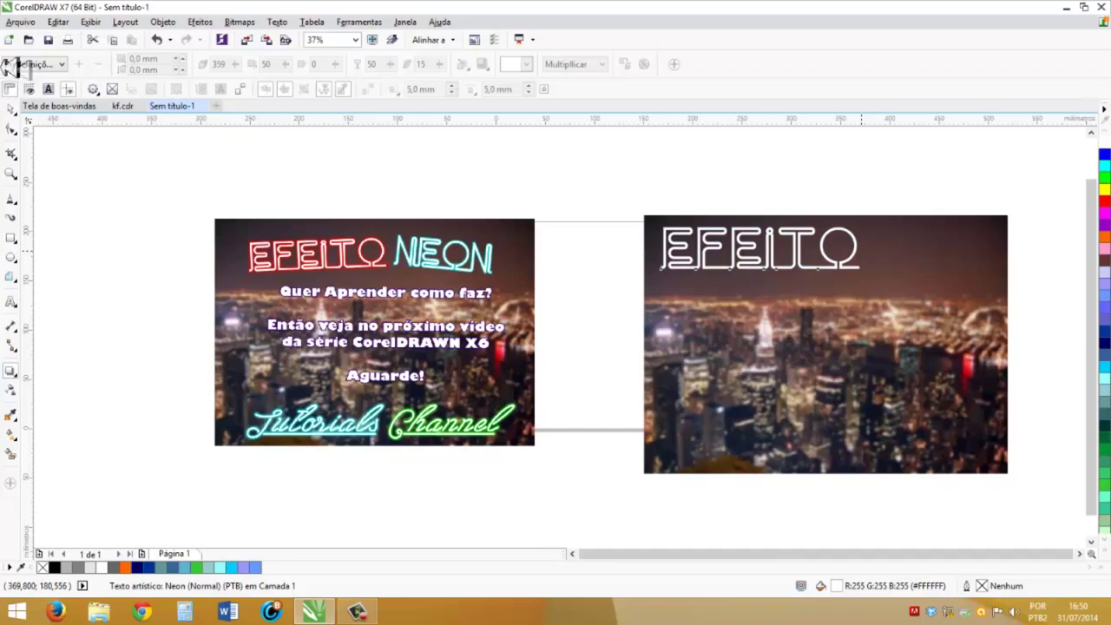
left_click(49, 66)
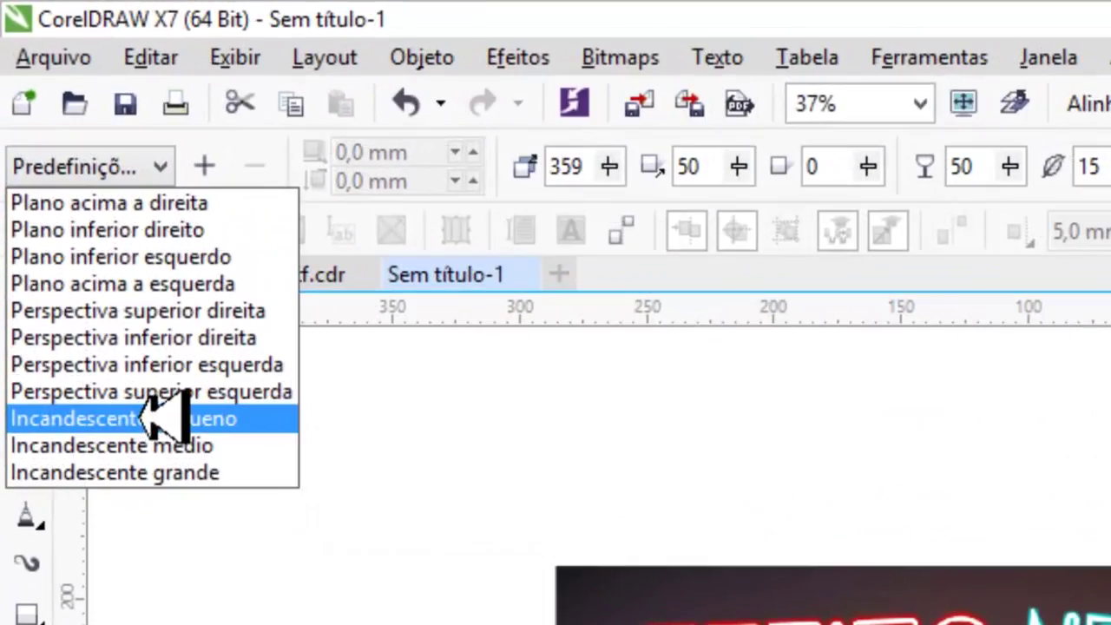
left_click(161, 418)
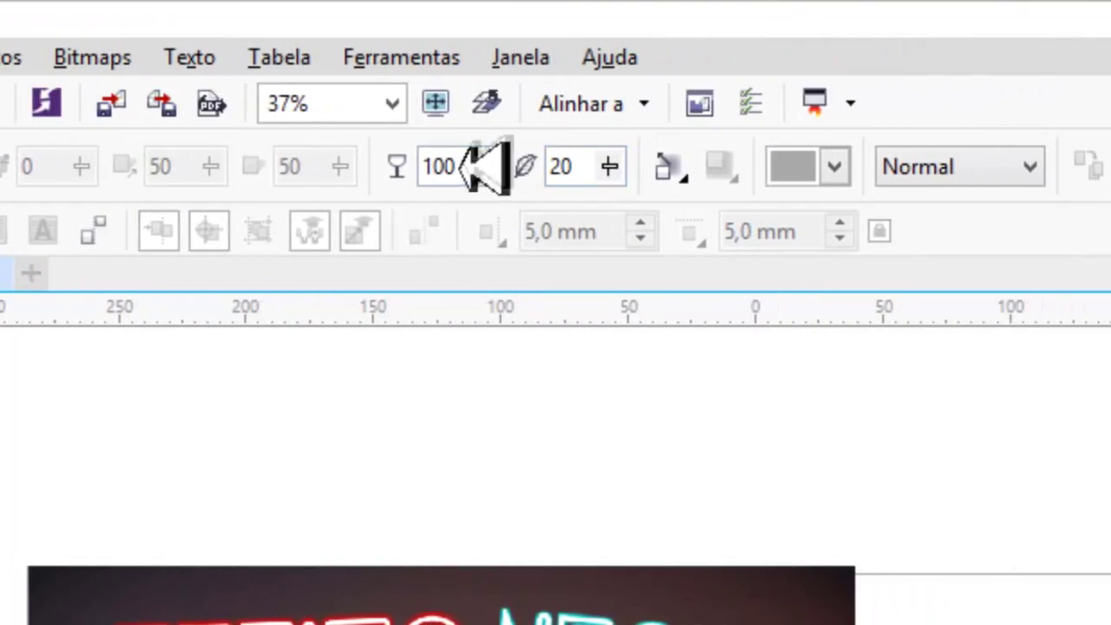
Set the text's glow to opacity 83, feathering 7 and feathering direction "Externa".
double_click(434, 168)
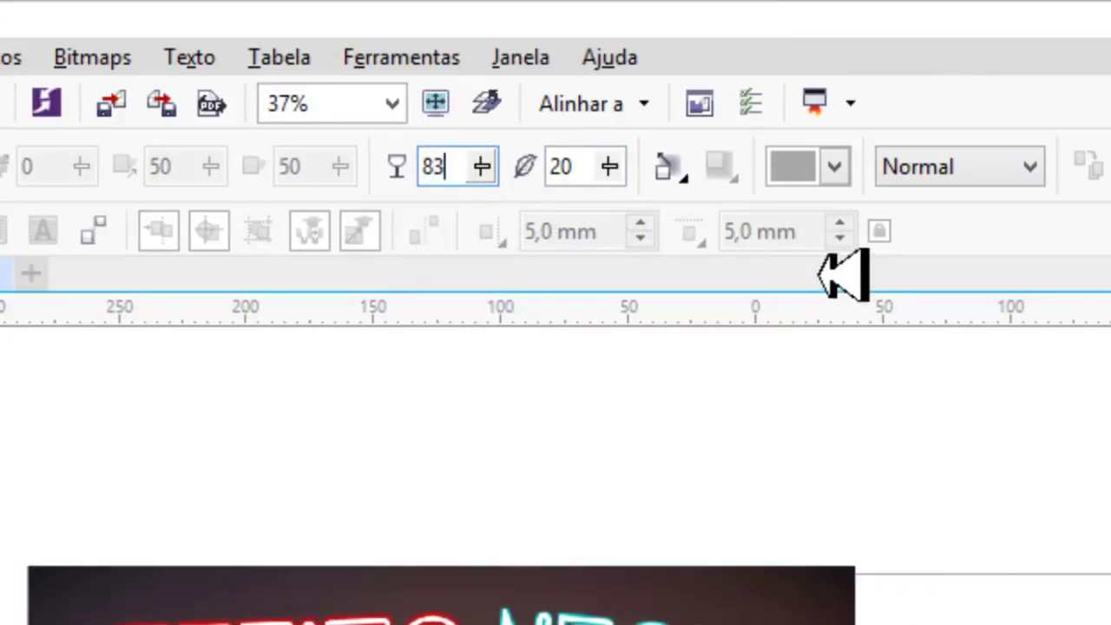
double_click(551, 168)
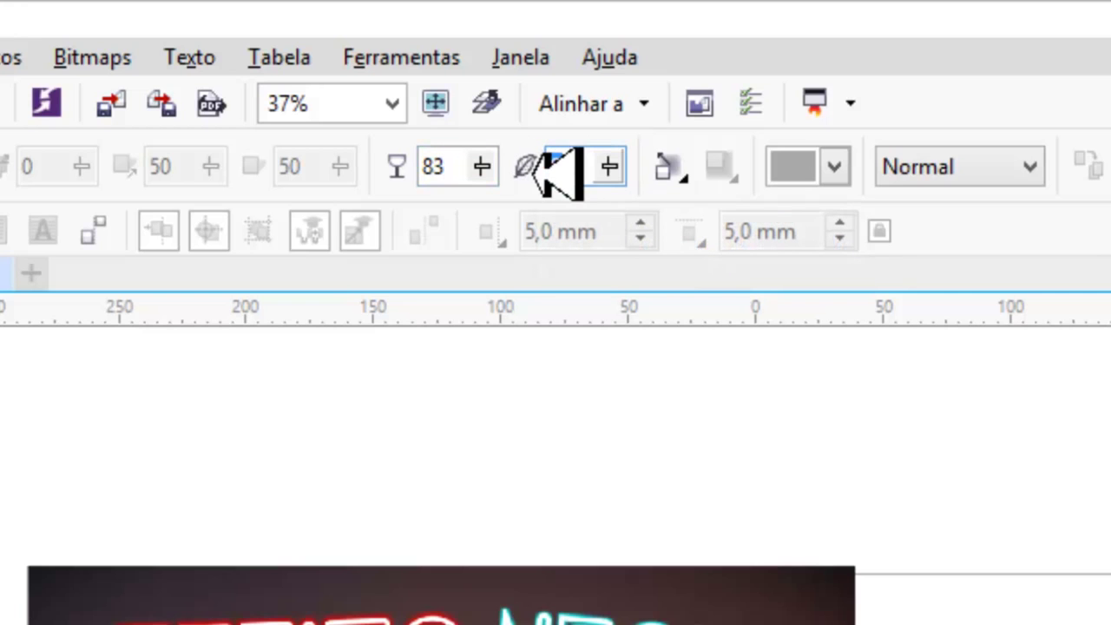
type("7")
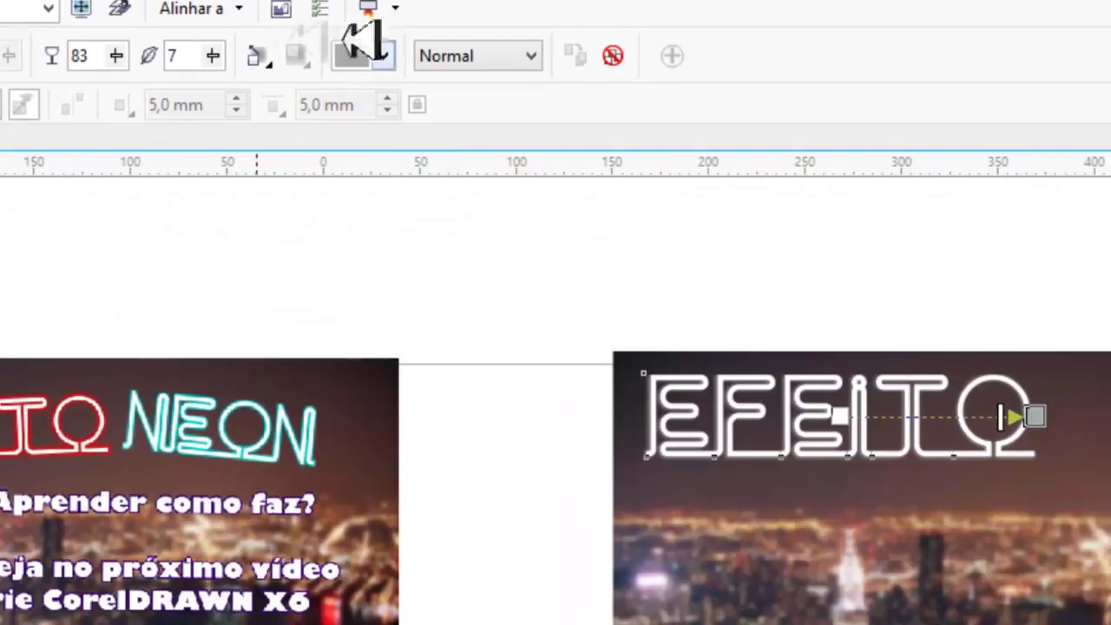
left_click(261, 54)
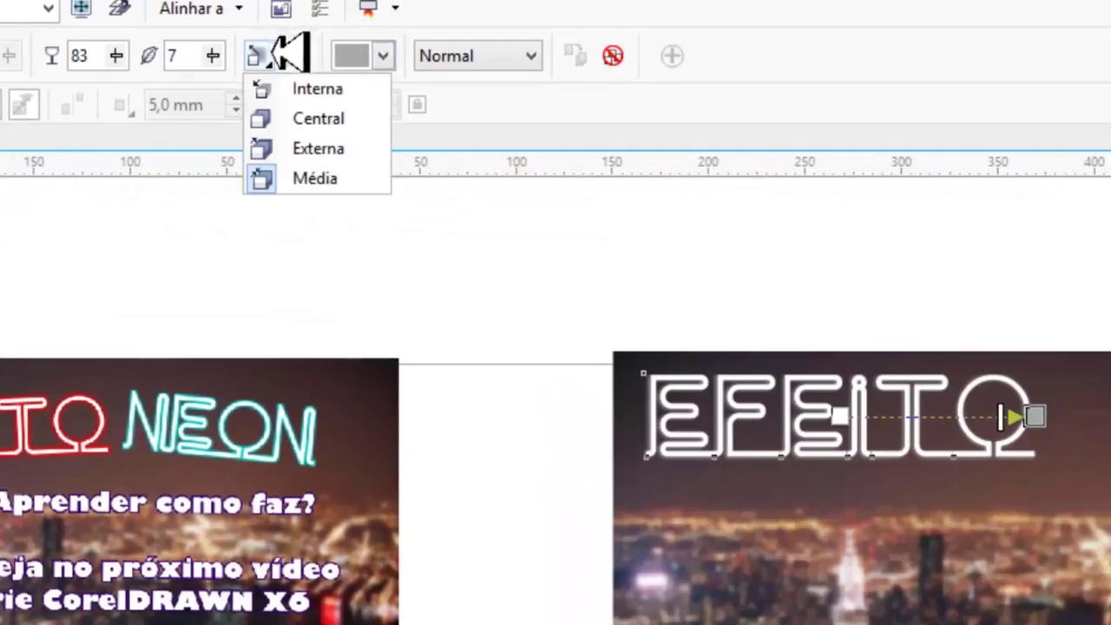
left_click(313, 148)
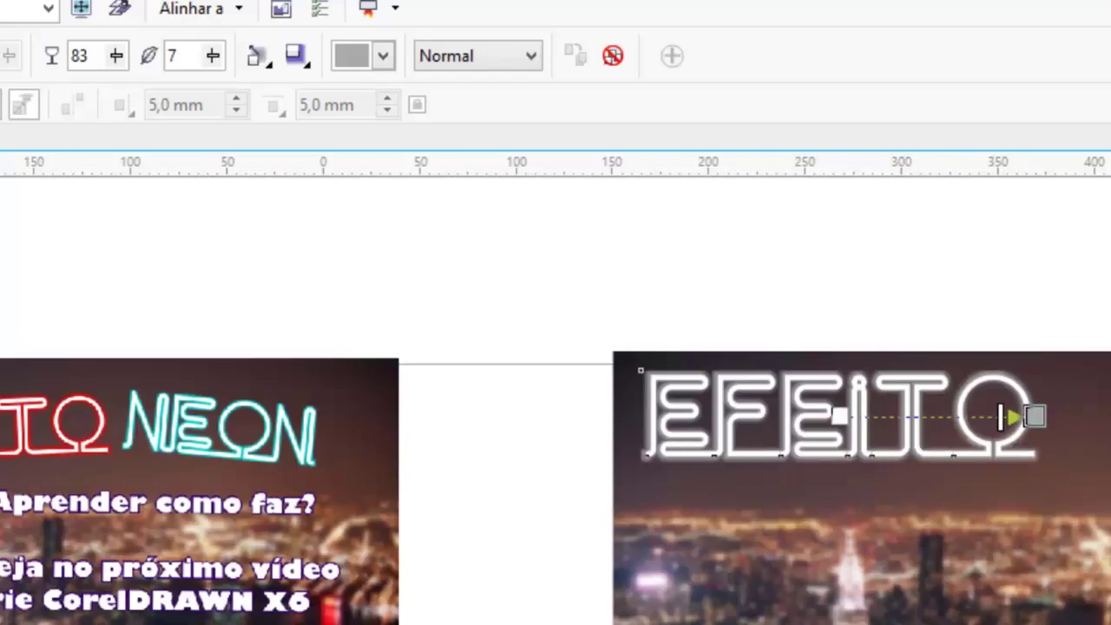
Set the text's glow colour to red and return to object selection.
left_click(369, 58)
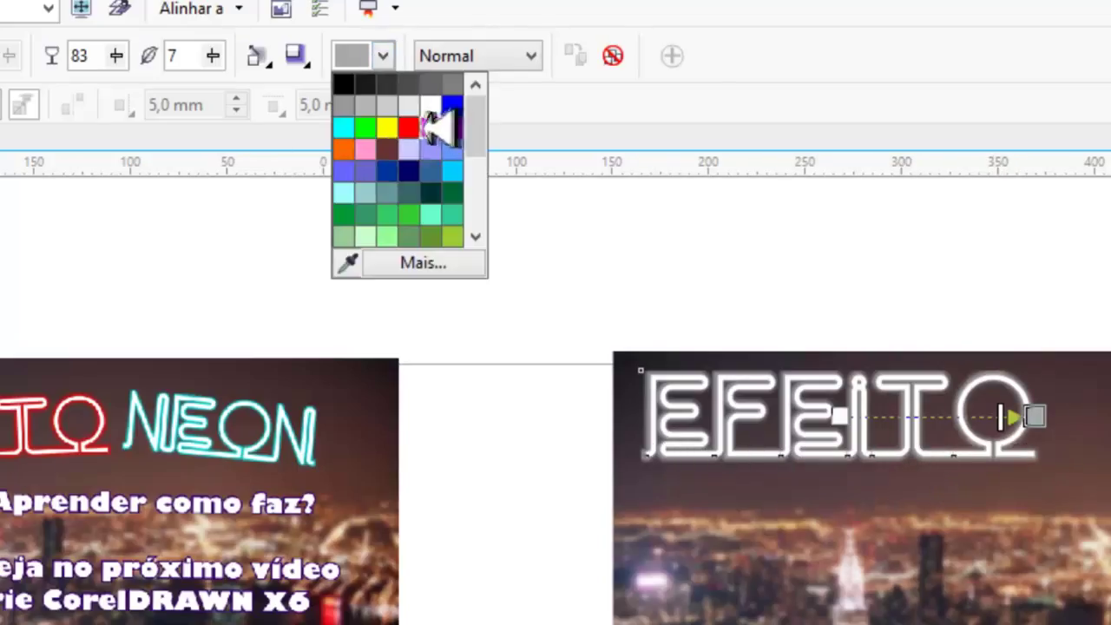
left_click(408, 128)
key("space")
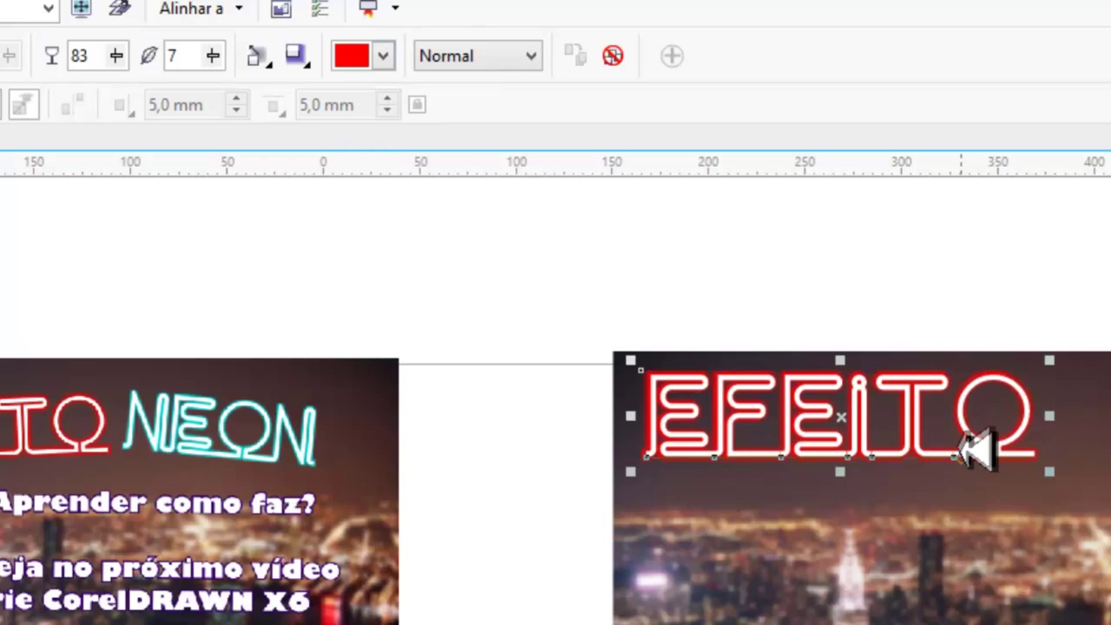
Shrink the glowing "Efeito" text to about 109 pt and rotate it counterclockwise so it slants upward across the photo's upper area.
left_click_drag(942, 385, 911, 425)
left_click(892, 425)
left_click(982, 425)
left_click_drag(1016, 401, 948, 353)
left_click(900, 442)
left_click(965, 336)
left_click_drag(911, 430, 934, 427)
left_click(965, 424)
left_click(959, 387)
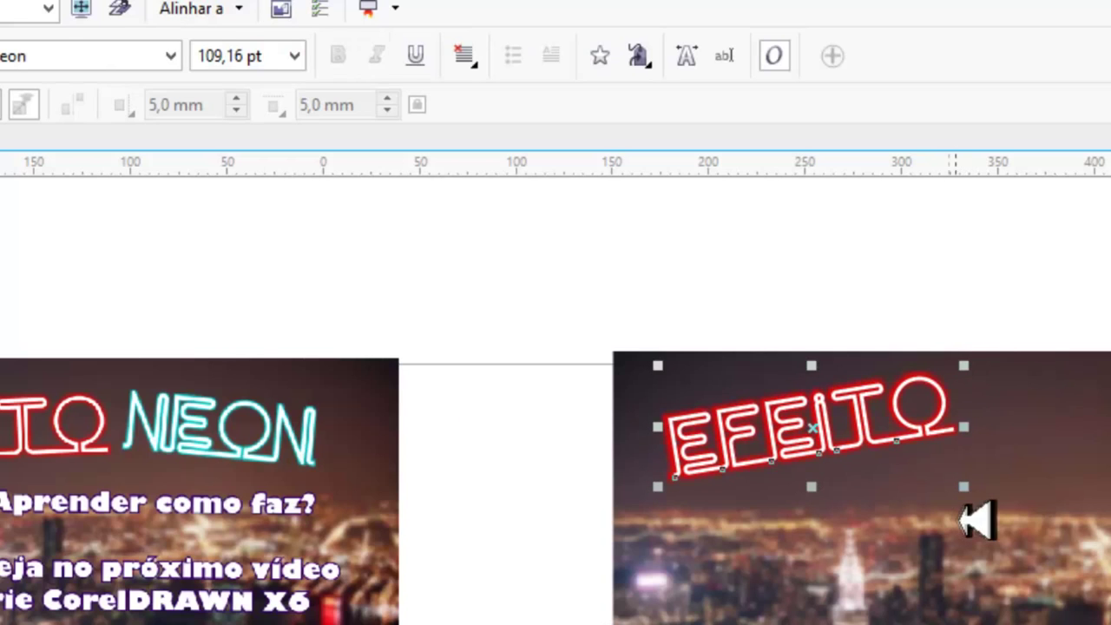
Inspect the red glow around the "Efeito" lettering up close.
left_click(986, 356)
left_click(917, 401)
left_click_drag(971, 357, 982, 367)
scroll(831, 555, "up", 2)
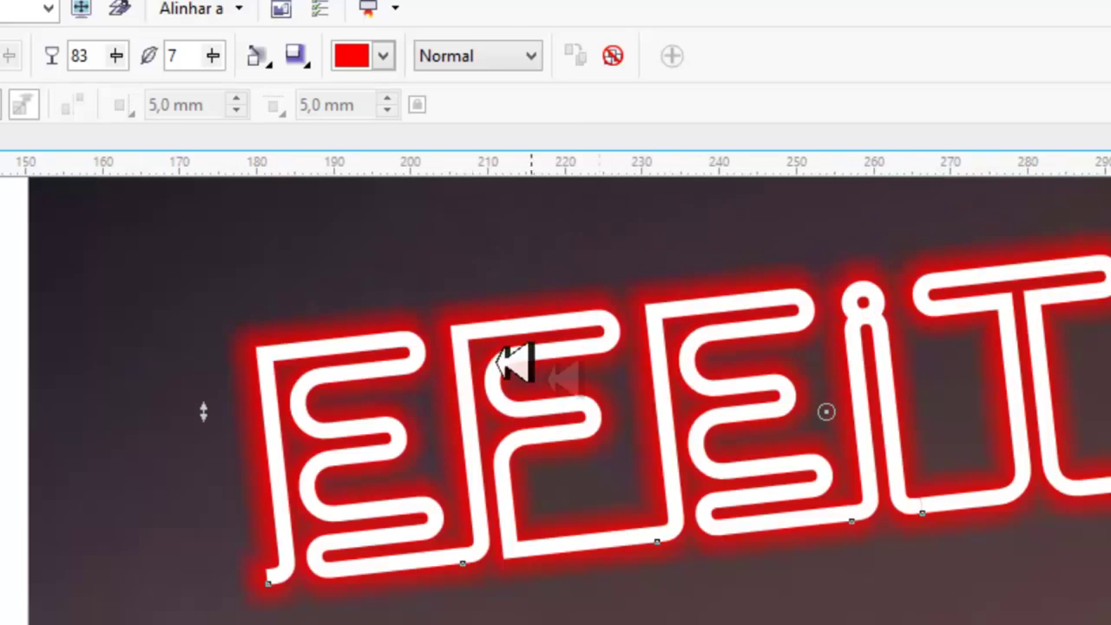
scroll(33, 590, "down", 2)
left_click(270, 414)
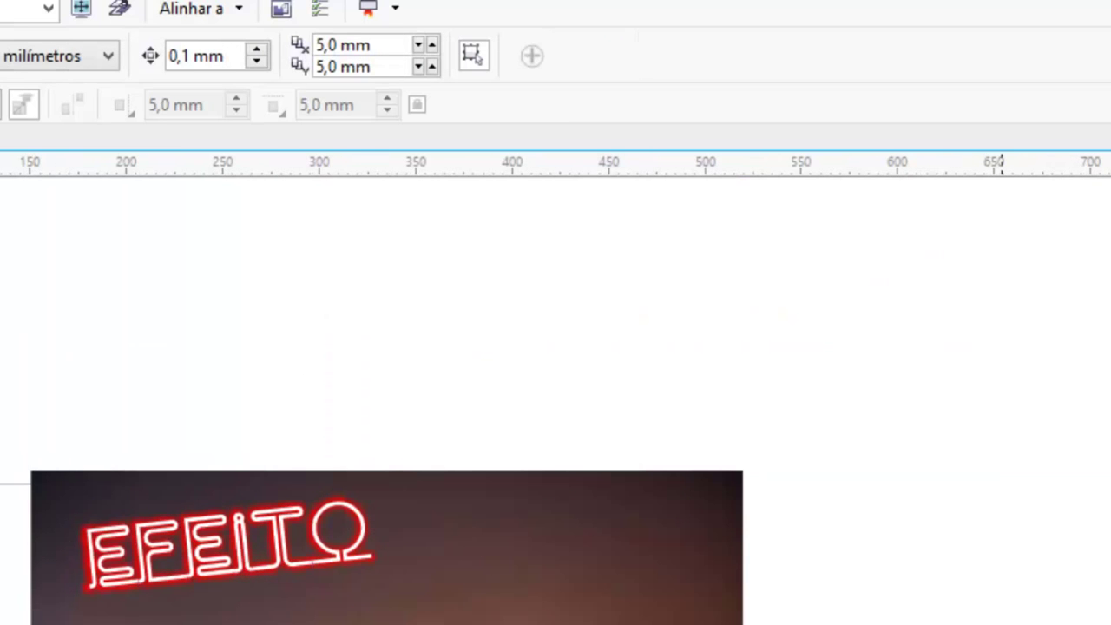
Add the artistic text "Neon" beside the glowing "Efeito" in the upper part of the photo.
left_click_drag(33, 607, 440, 607)
left_click_drag(419, 526, 309, 616)
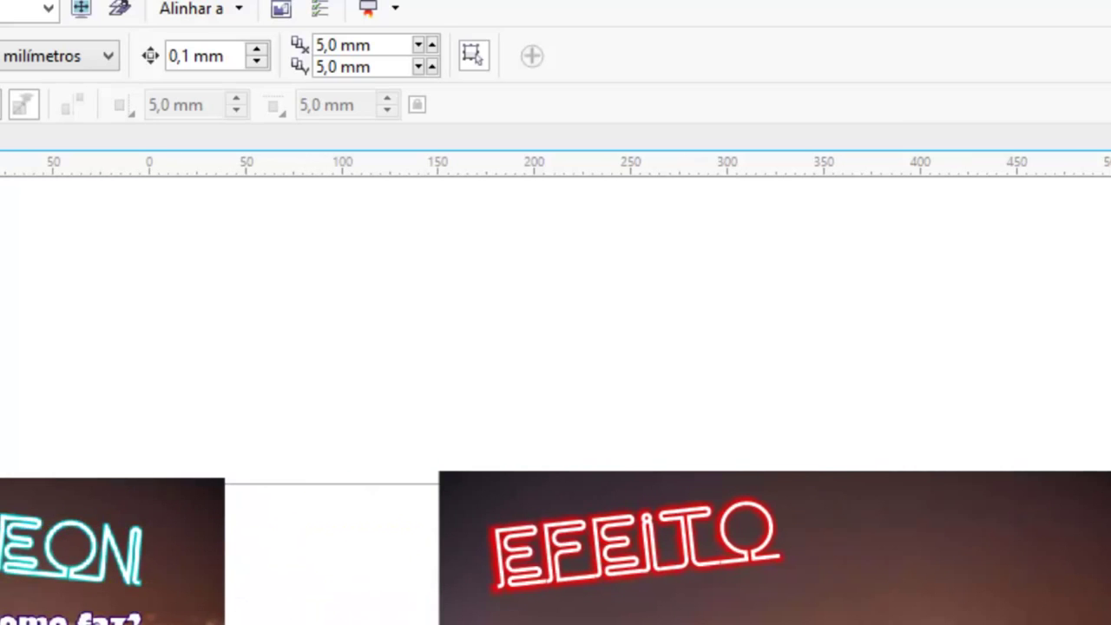
scroll(555, 521, "down", 2)
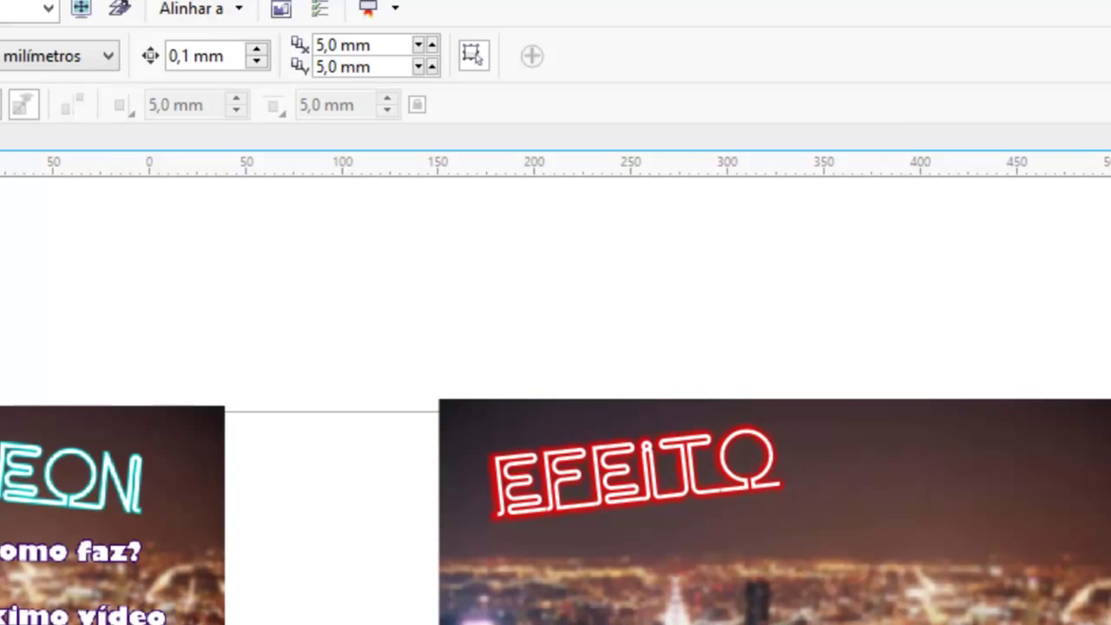
key("F8")
left_click(872, 502)
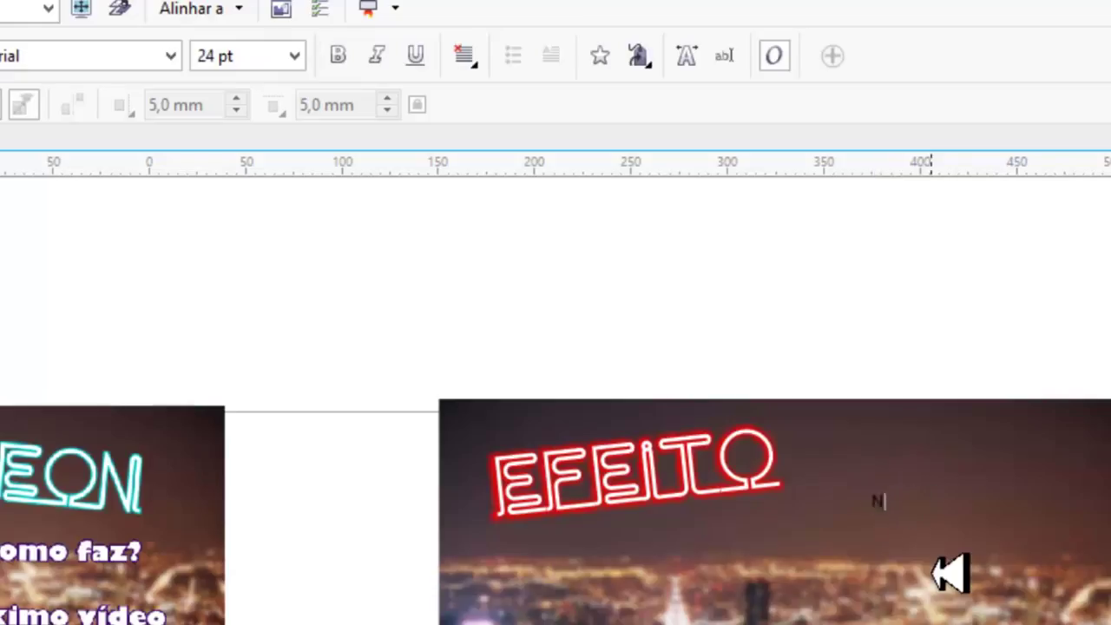
type("Nron")
key("BackSpace")
key("BackSpace")
key("ctrl+space")
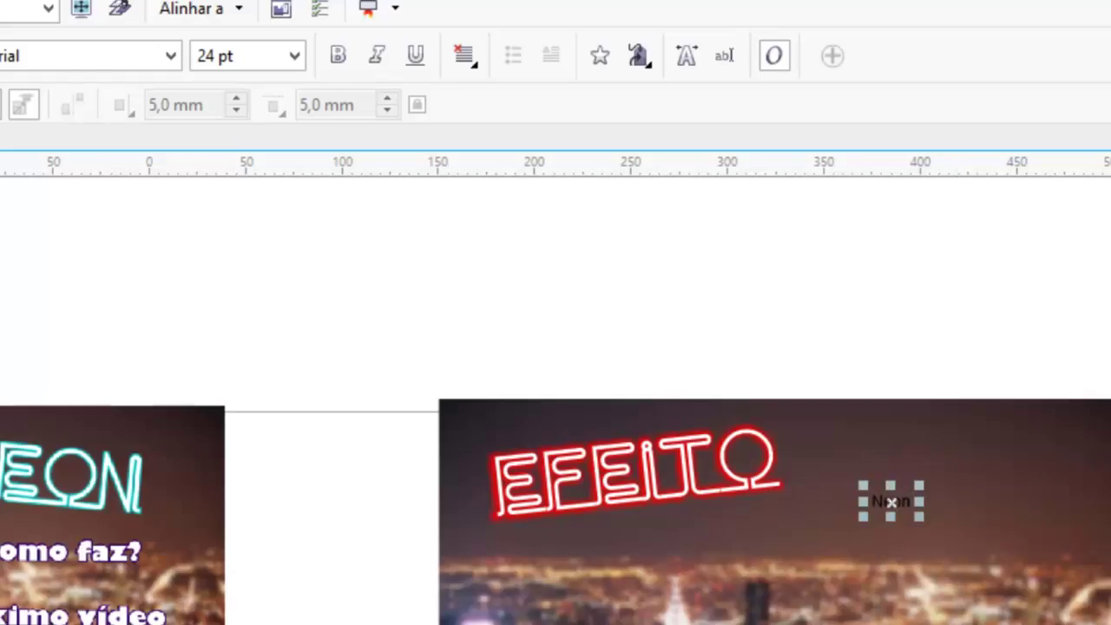
Set the new "Neon" text in the Neon font and enlarge it to about 128.6 pt.
left_click(171, 56)
left_click(82, 120)
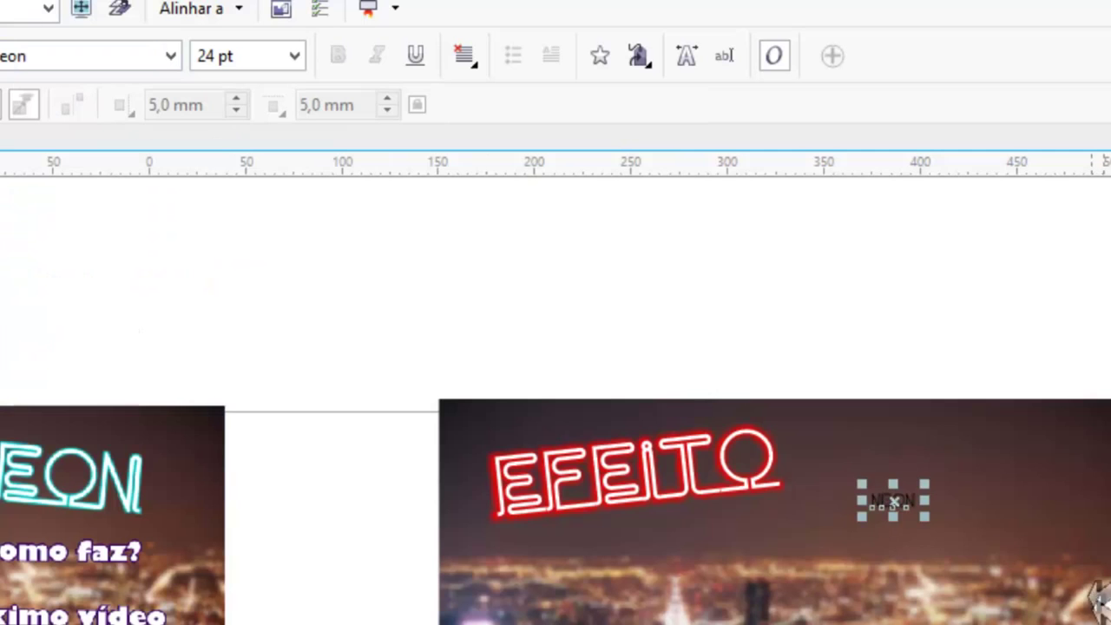
left_click_drag(922, 484, 1107, 432)
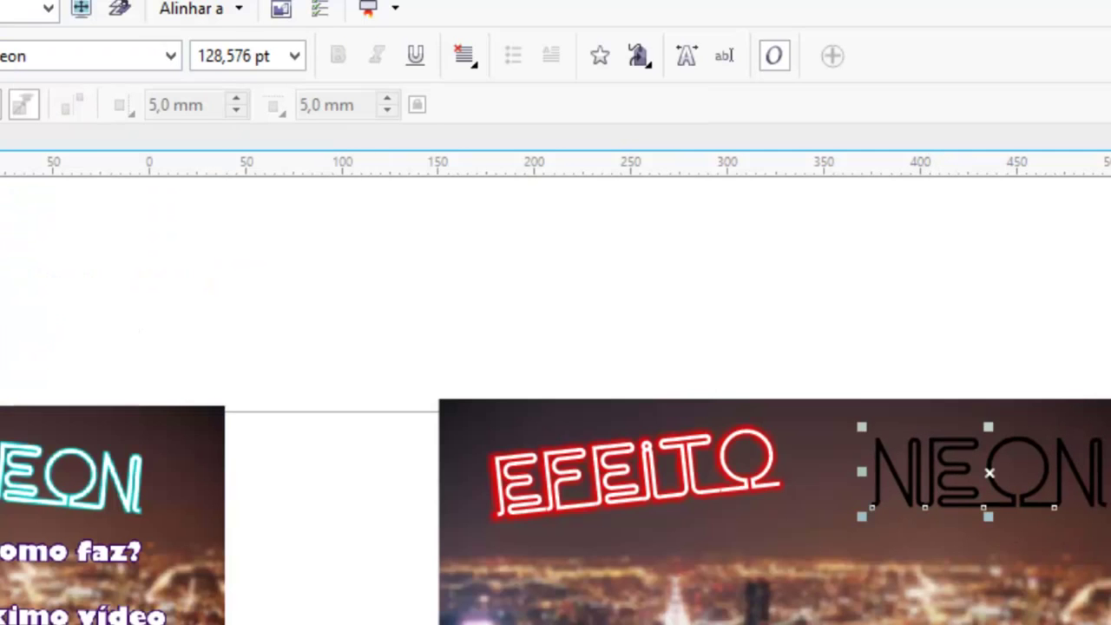
Apply the "Incandescente pequeno" drop shadow preset to the "Neon" text, with opacity 83, feathering 7 and direction "Externa".
key("s")
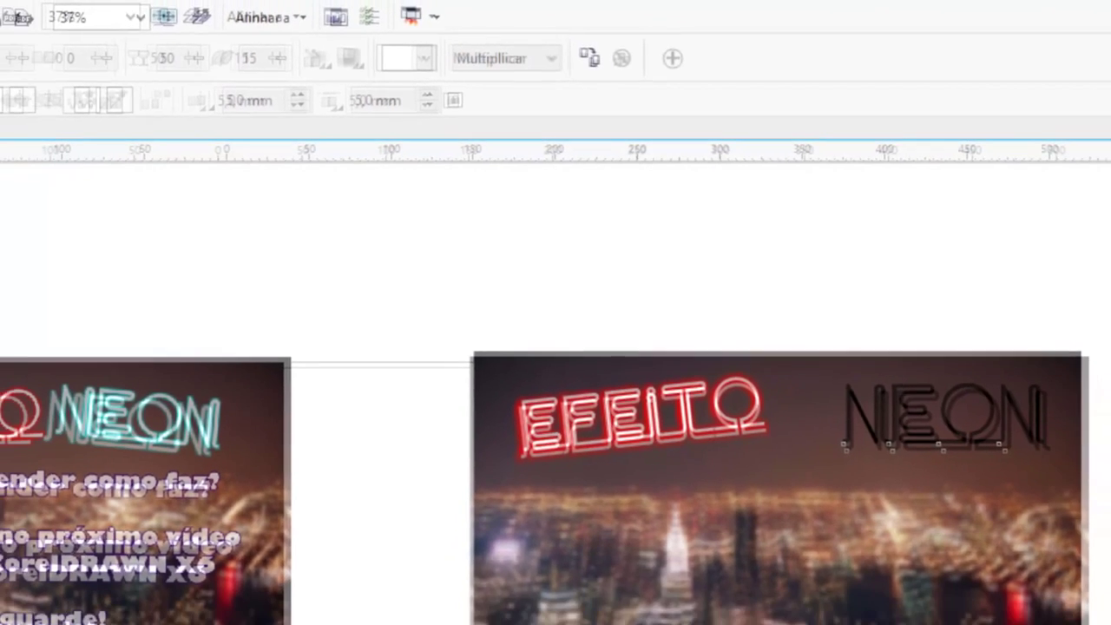
left_click(61, 64)
left_click(67, 162)
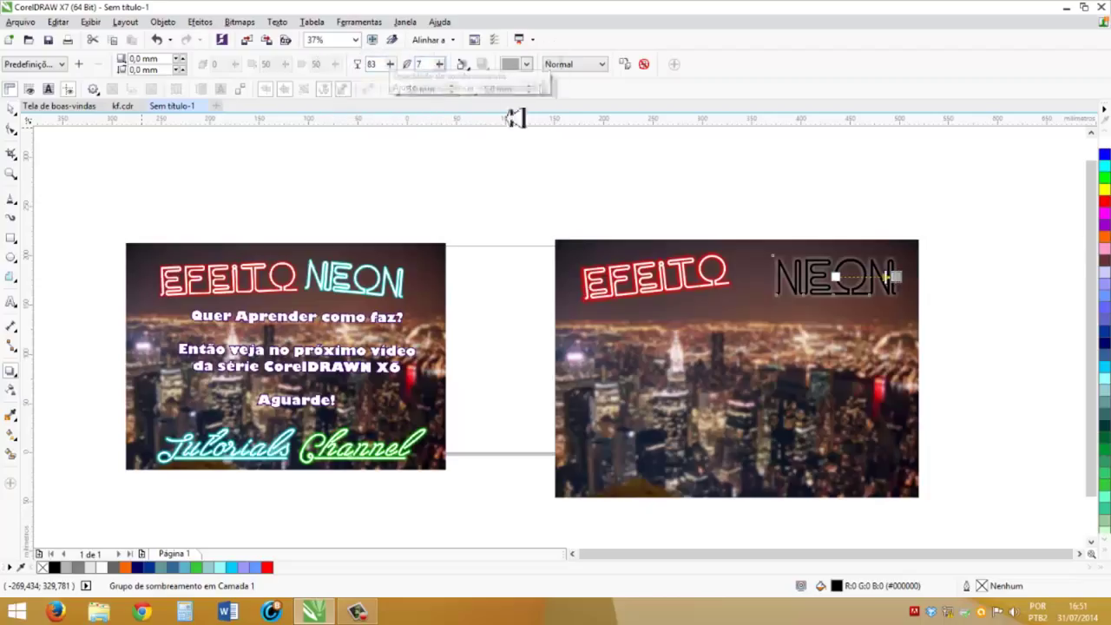
left_click(463, 64)
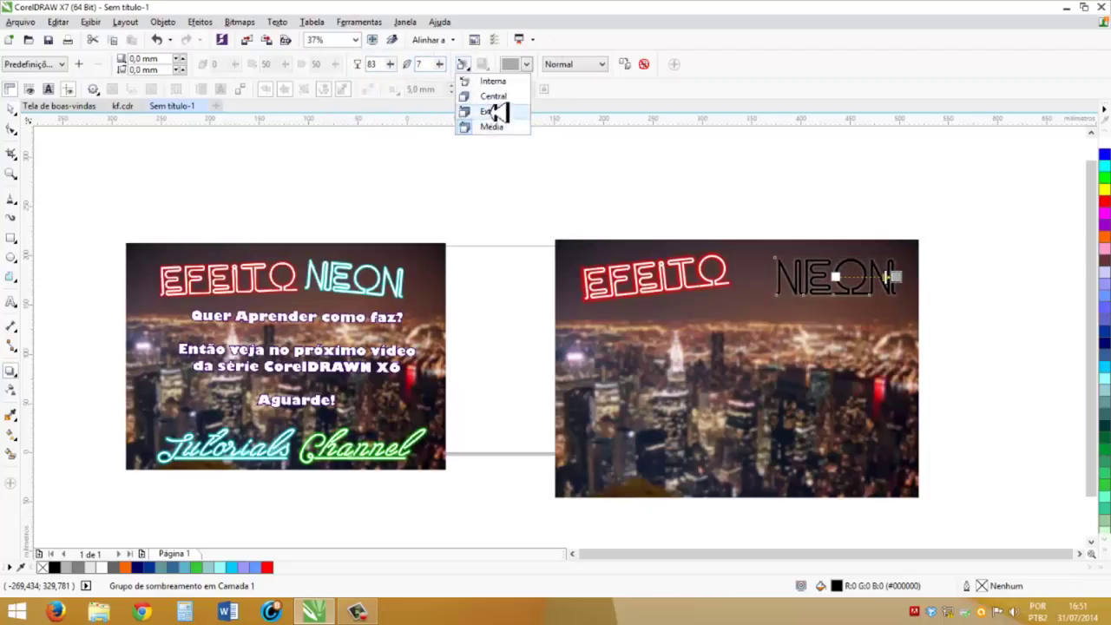
left_click(493, 111)
Set the "Neon" text's glow colour to cyan and fill its letters with white.
left_click(526, 65)
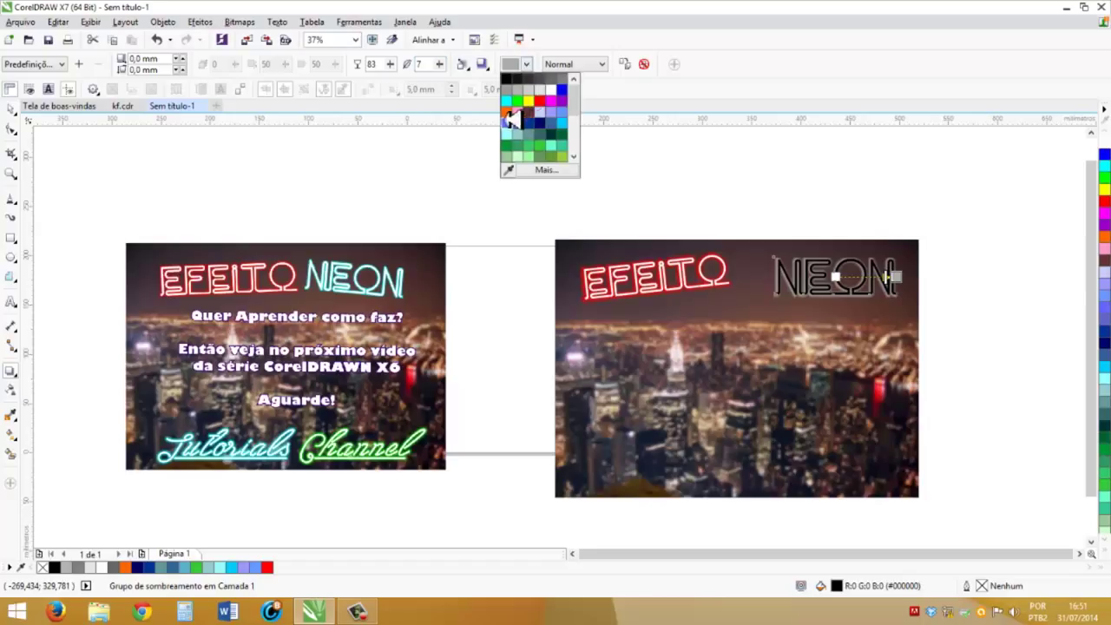
left_click_drag(576, 97, 576, 100)
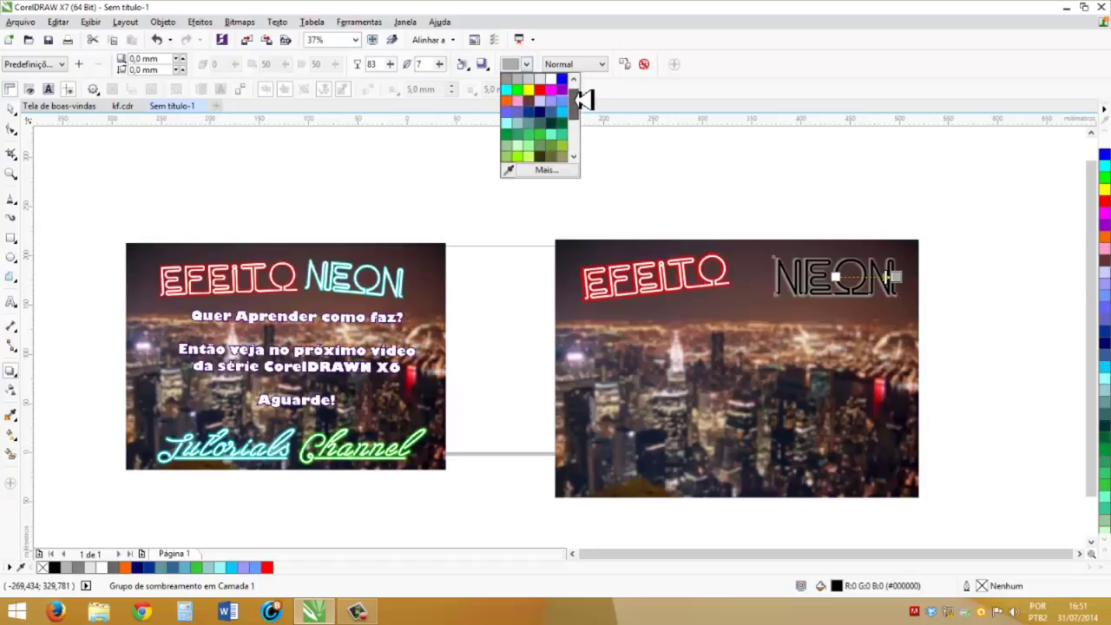
left_click(507, 92)
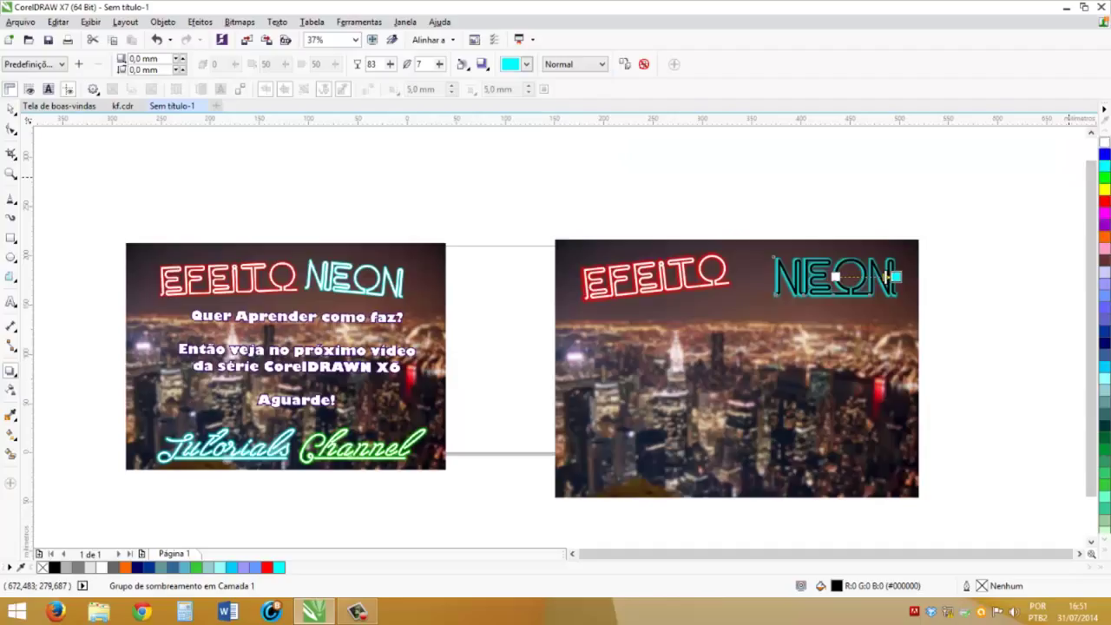
left_click(1104, 144)
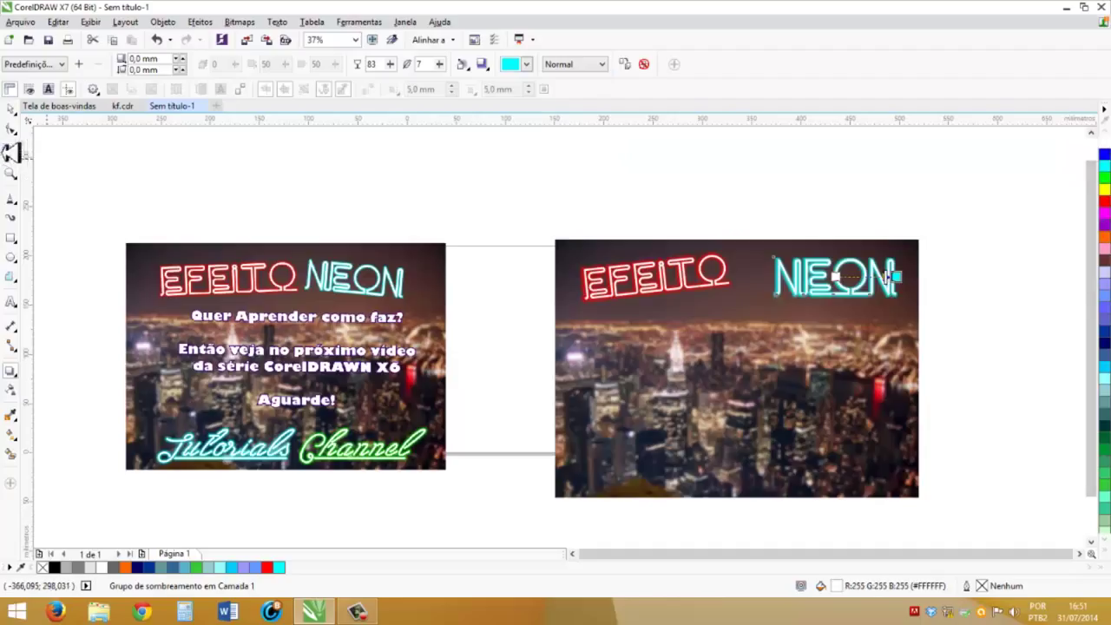
Rotate the glowing "Neon" text clockwise to 349.344° and place it just beside "Efeito", undoing any accidental recolouring.
left_click(15, 111)
left_click_drag(851, 283, 798, 278)
left_click(790, 280)
left_click_drag(854, 243, 856, 261)
left_click(790, 289)
left_click(791, 289)
double_click(793, 288)
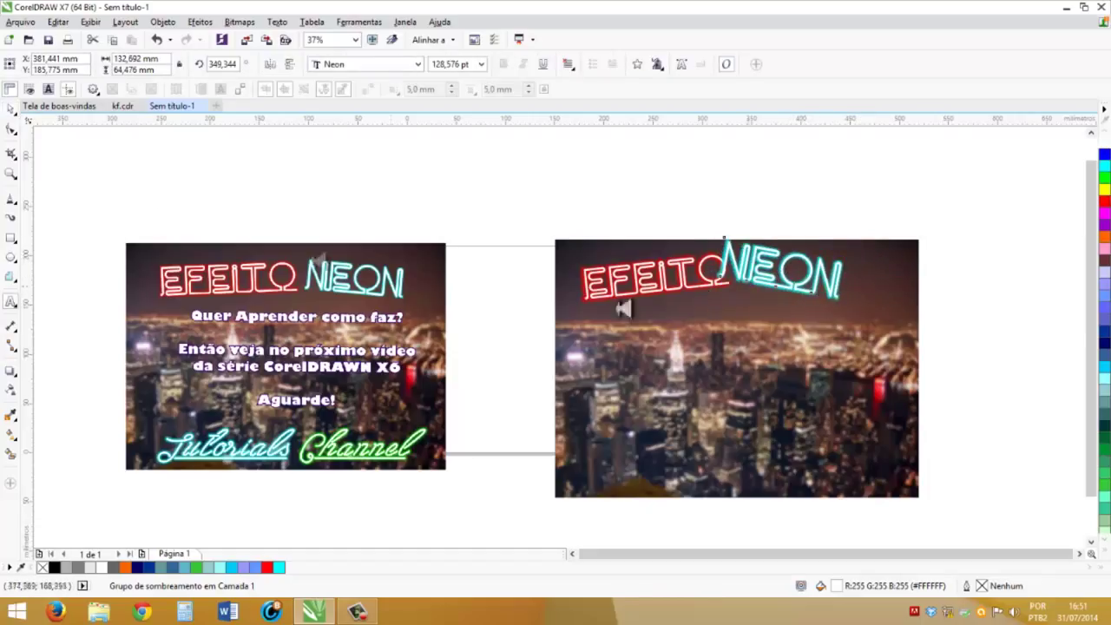
left_click(11, 107)
left_click_drag(800, 285, 826, 292)
left_click(960, 321)
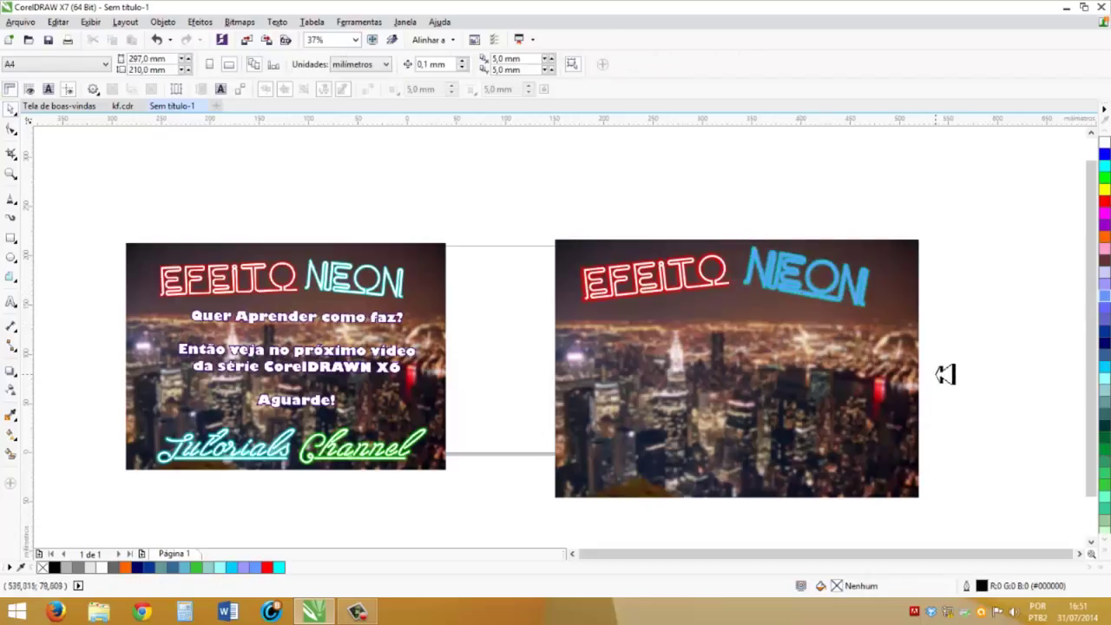
key("ctrl+z")
left_click(976, 364)
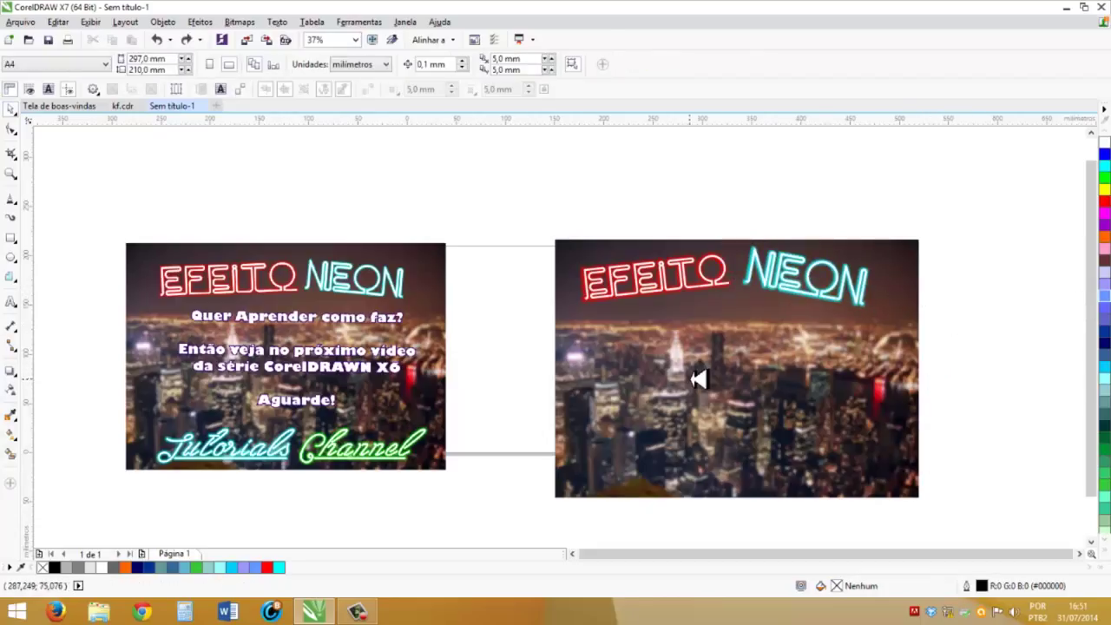
Move the finished neon sample image closer to the working photo and deselect it.
left_click(258, 362)
mouse_move(245, 319)
left_mouse_down()
mouse_move(204, 341)
mouse_move(249, 328)
left_mouse_up()
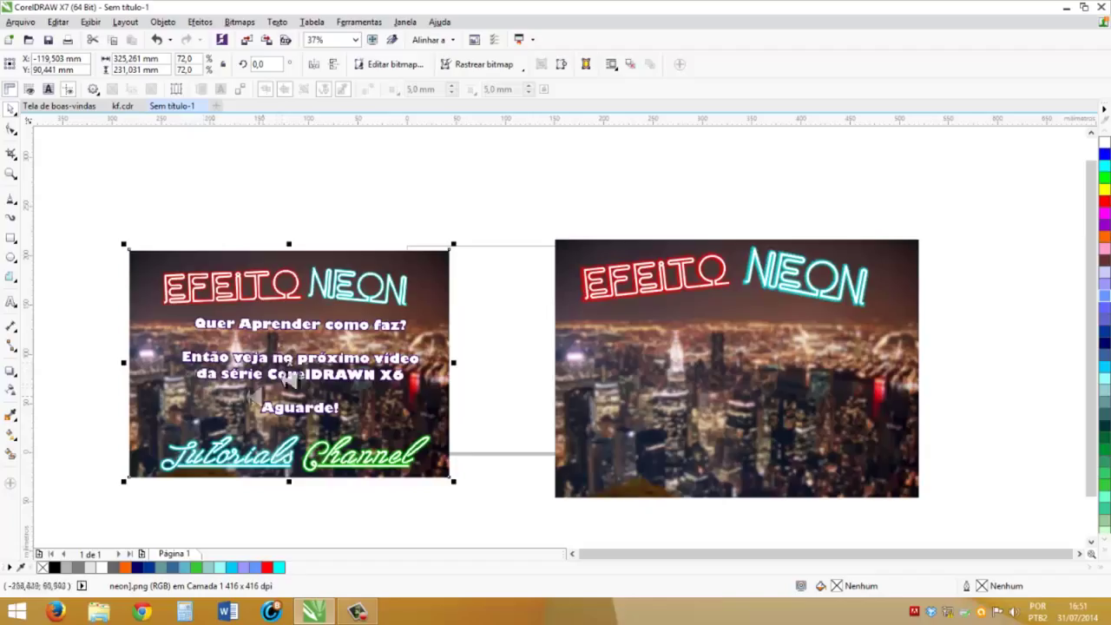
left_click_drag(410, 354, 462, 349)
left_click(468, 458)
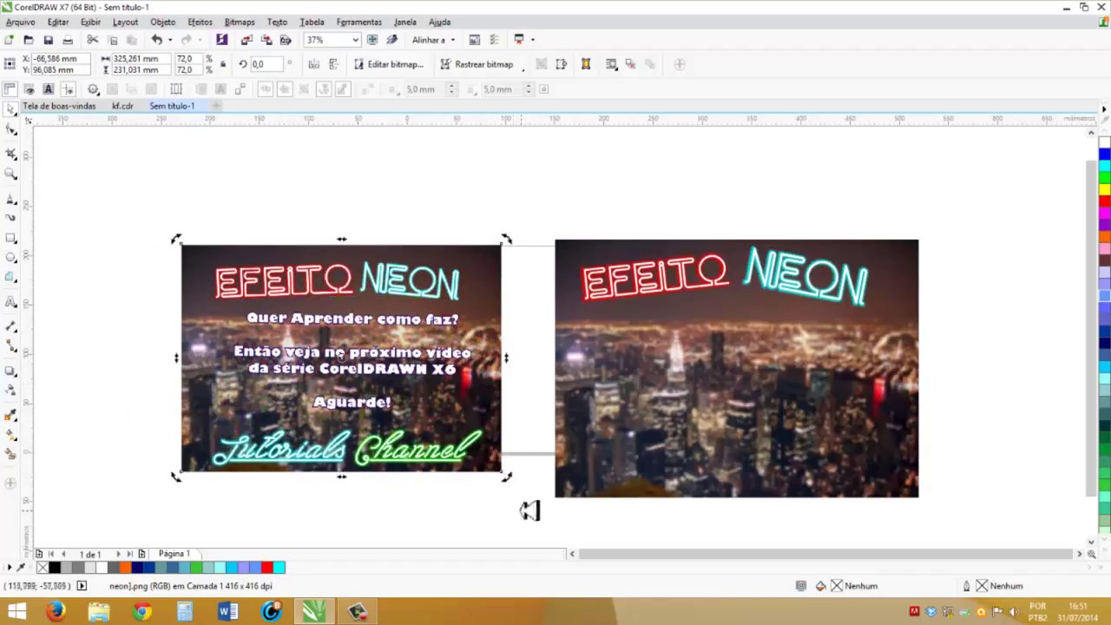
left_click(513, 508)
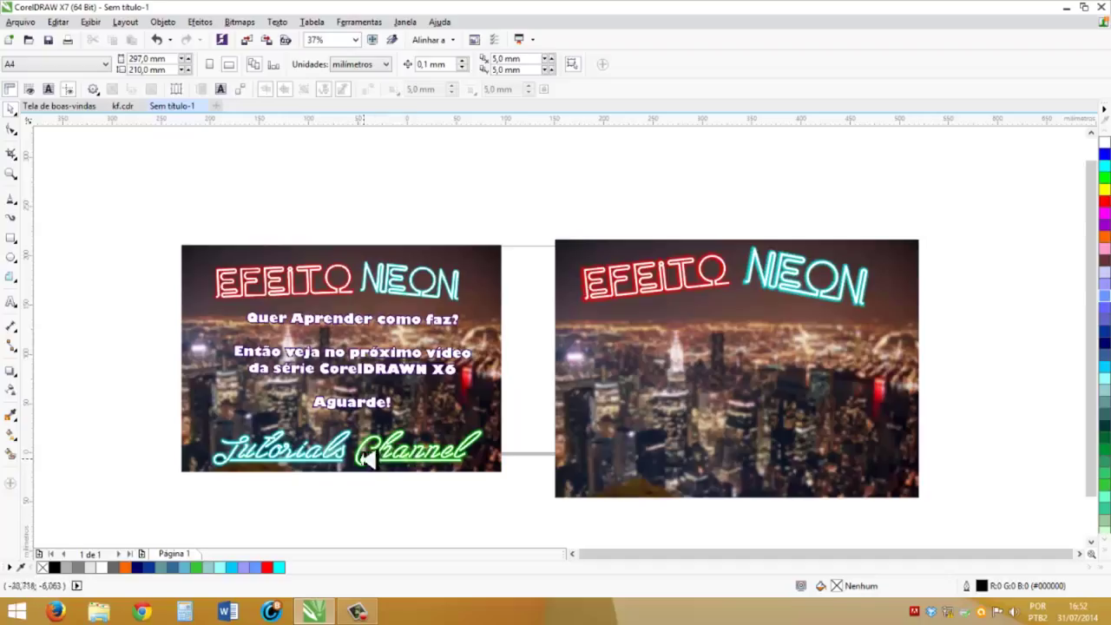
Add the artistic text "Tutorials" in the lower part of the photo and enlarge it to about 151.9 pt.
key("F8")
left_click(716, 469)
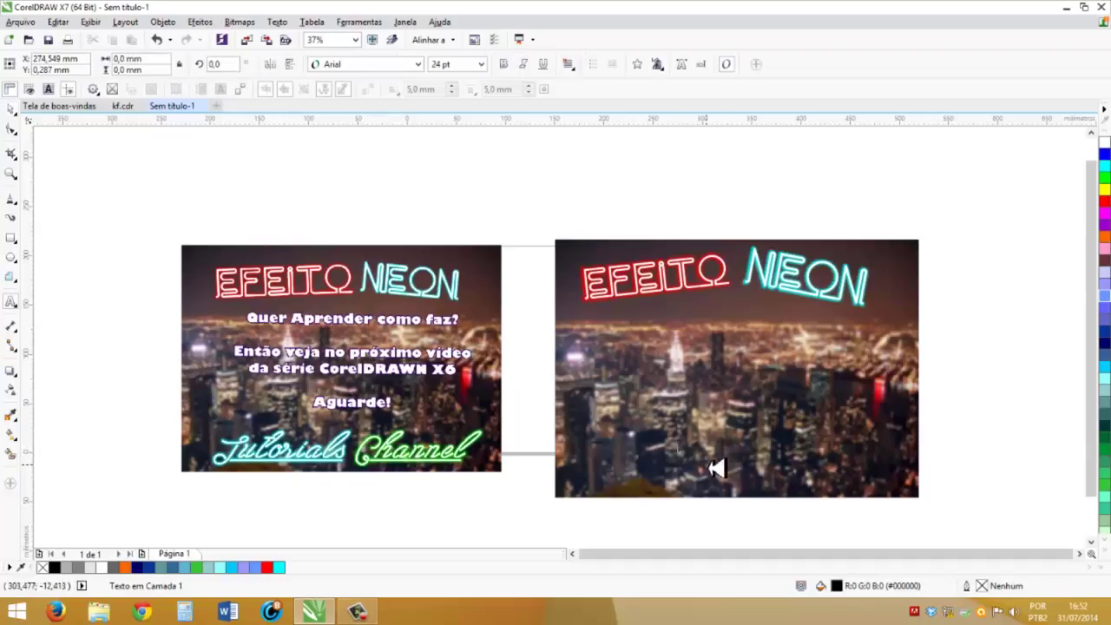
type("L")
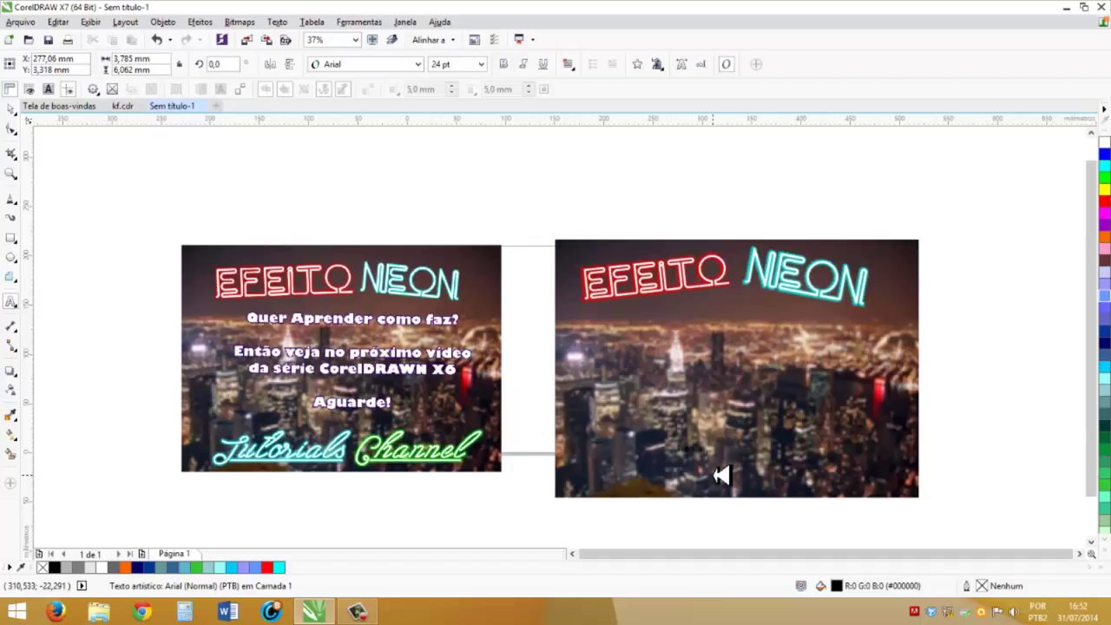
left_click(11, 108)
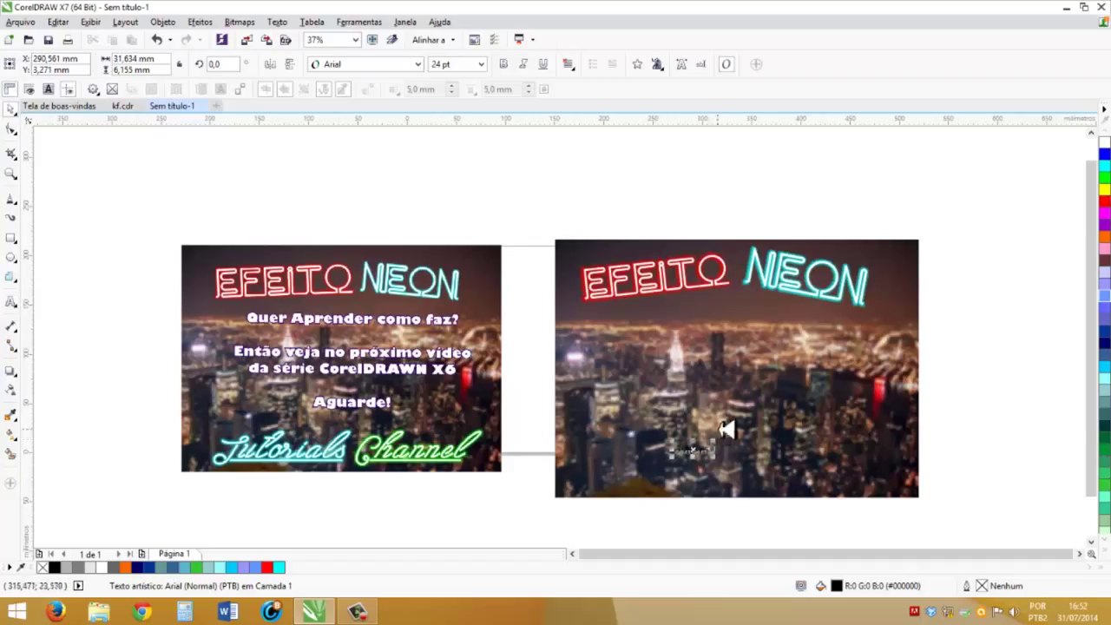
left_click_drag(721, 439, 885, 384)
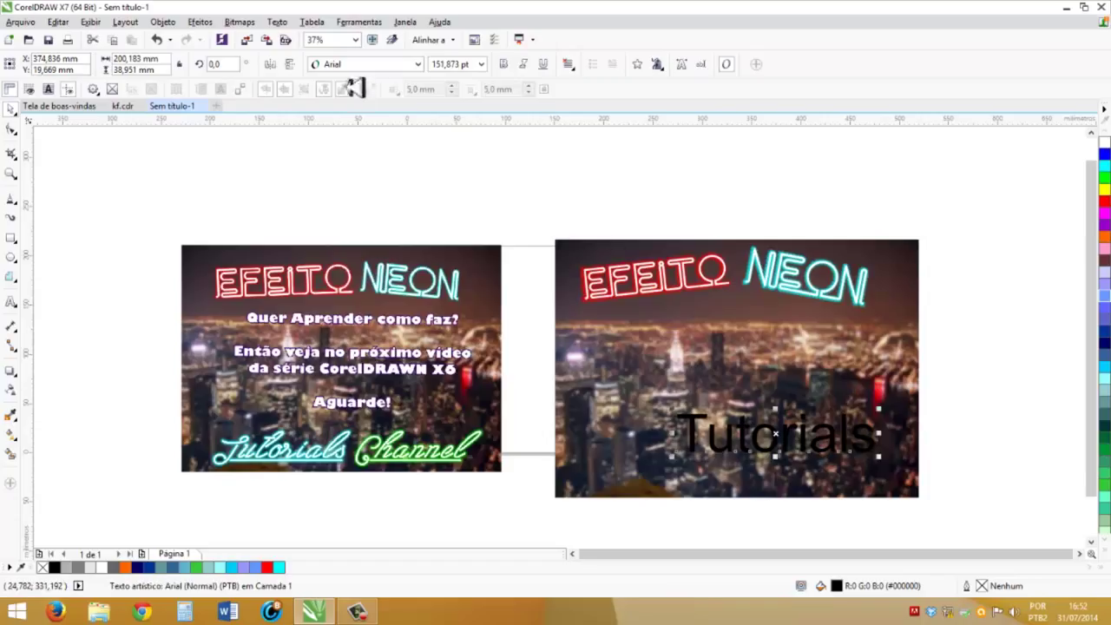
Set "Tutorials" in the Las Enter Personal Use Only font, move it to the photo's lower-left area and fill it white.
left_click(358, 65)
type("las")
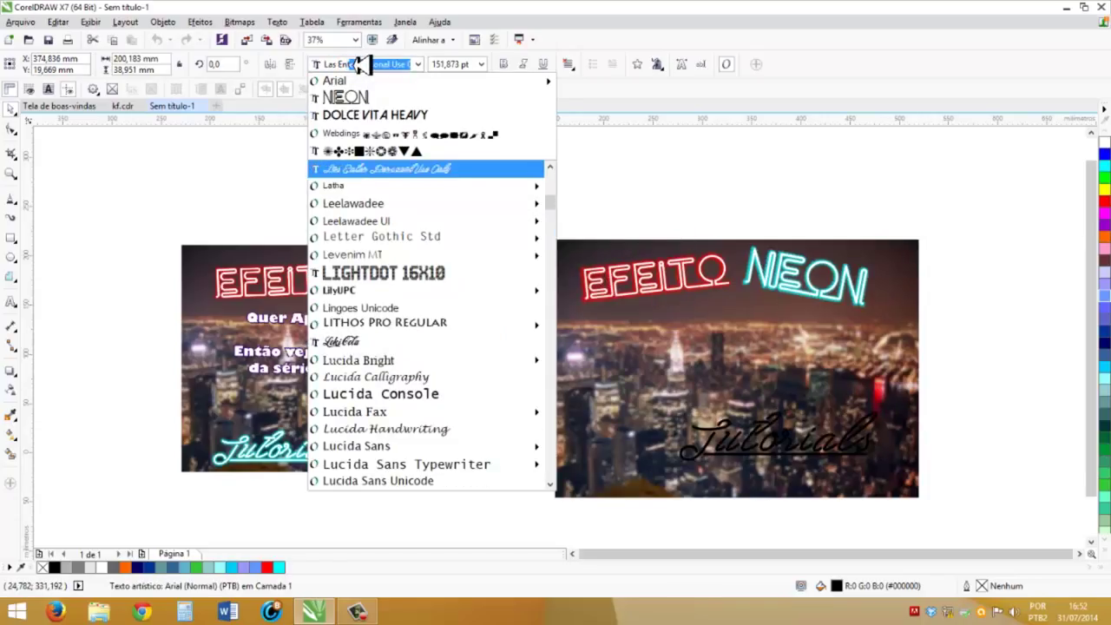
key("Return")
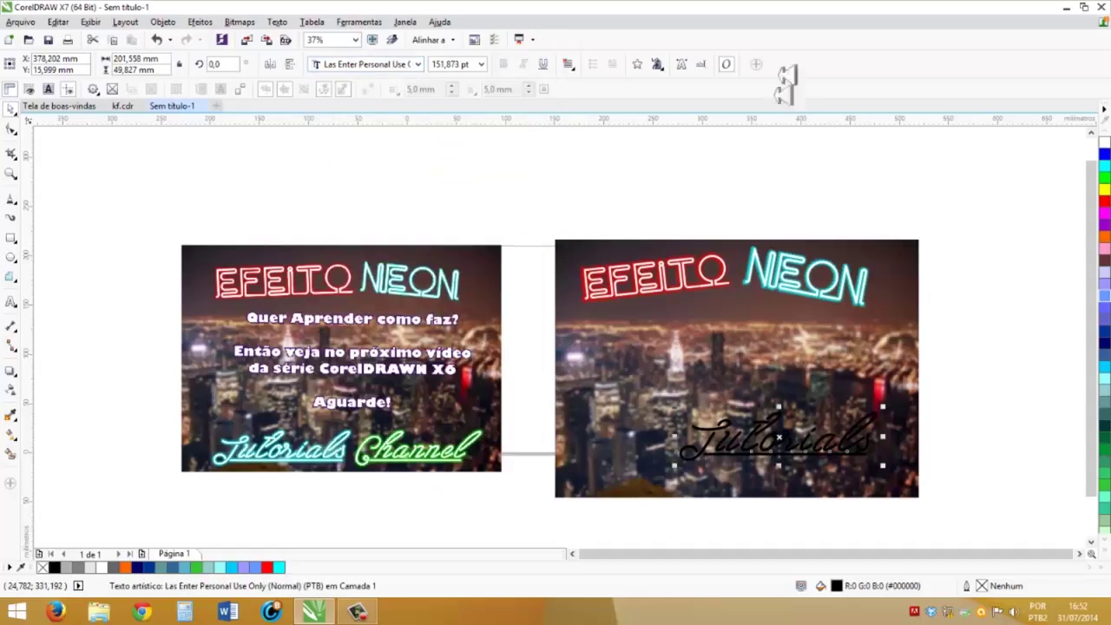
left_click_drag(855, 445, 755, 467)
left_click(101, 567)
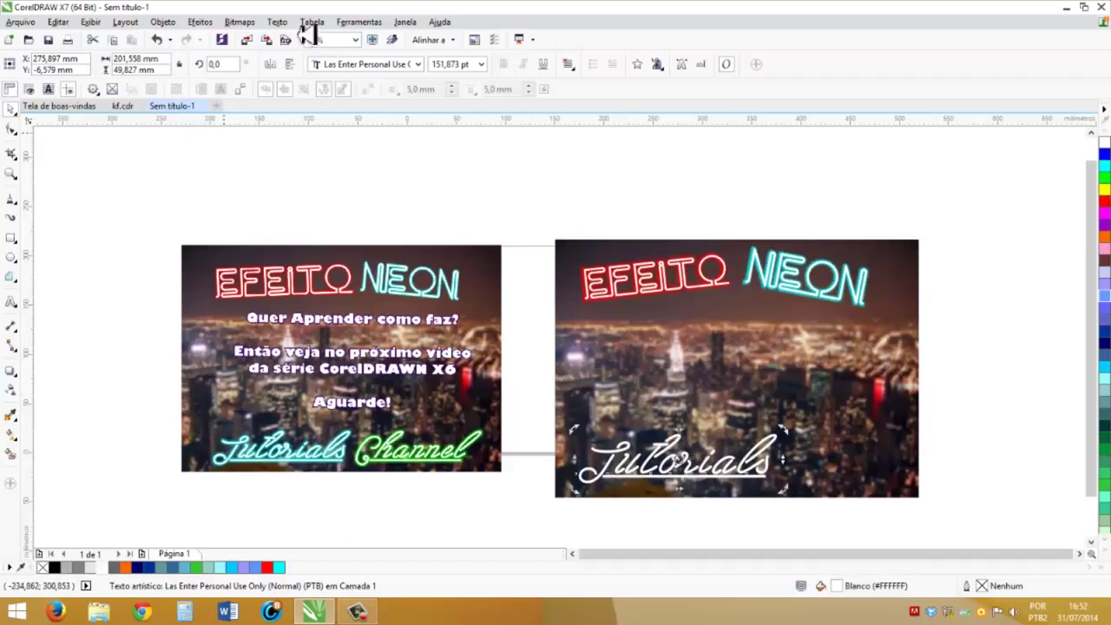
Apply the "Incandescente pequeno" drop shadow preset to "Tutorials", with opacity 83, feathering 7 and direction "Externa".
left_click(17, 370)
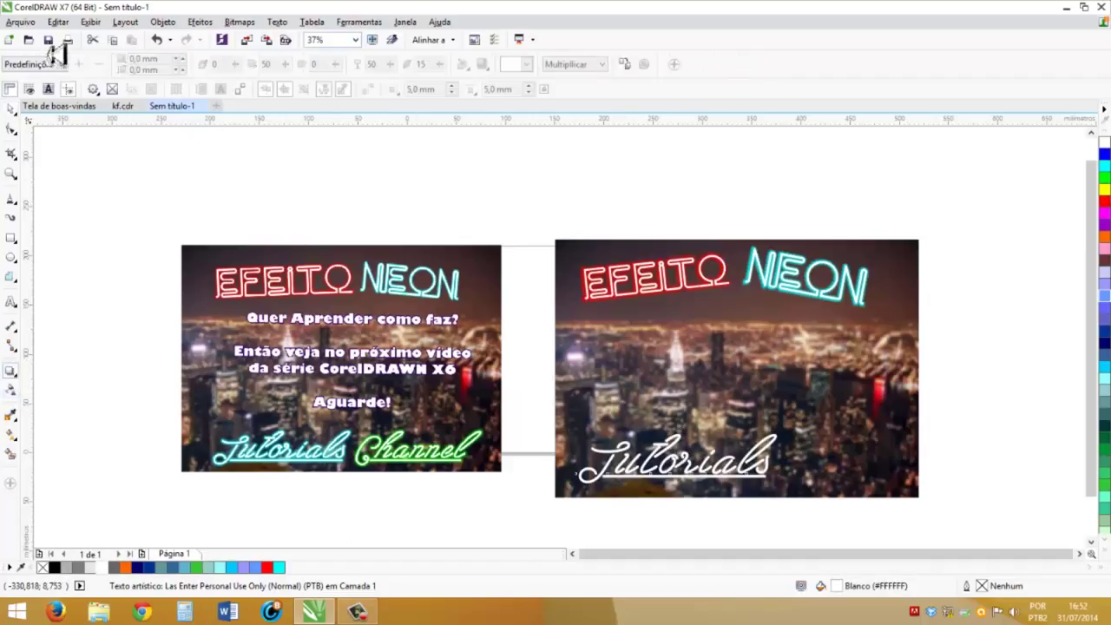
left_click(61, 64)
left_click(74, 163)
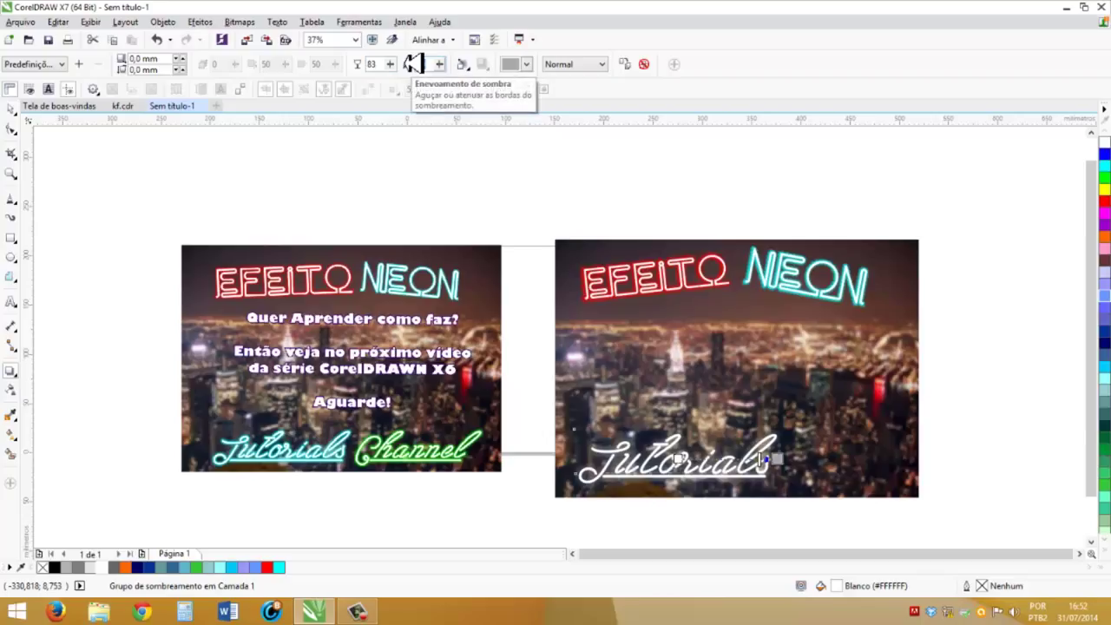
left_click(462, 63)
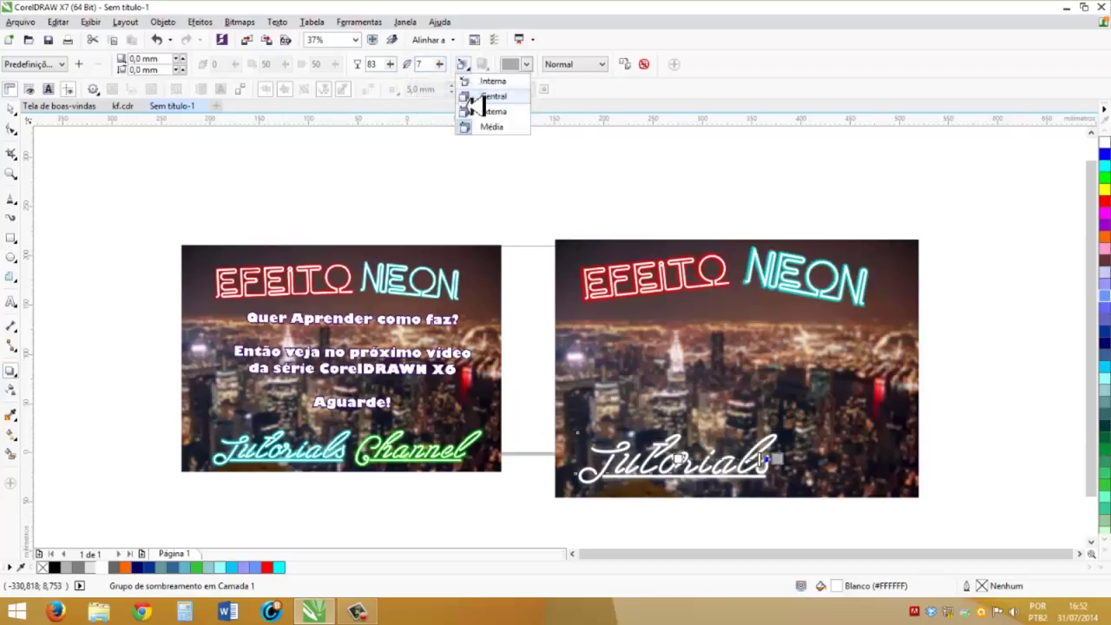
left_click(488, 110)
Set the glow colour of the "Tutorials" text to cyan and return to object selection.
left_click(526, 63)
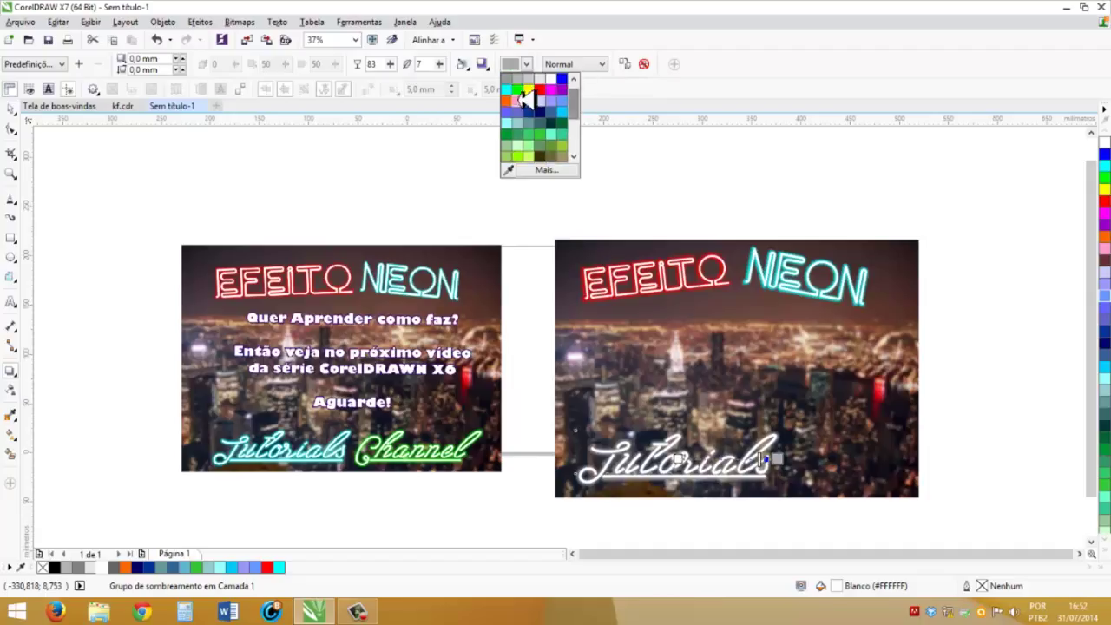
left_click(506, 101)
left_click(11, 105)
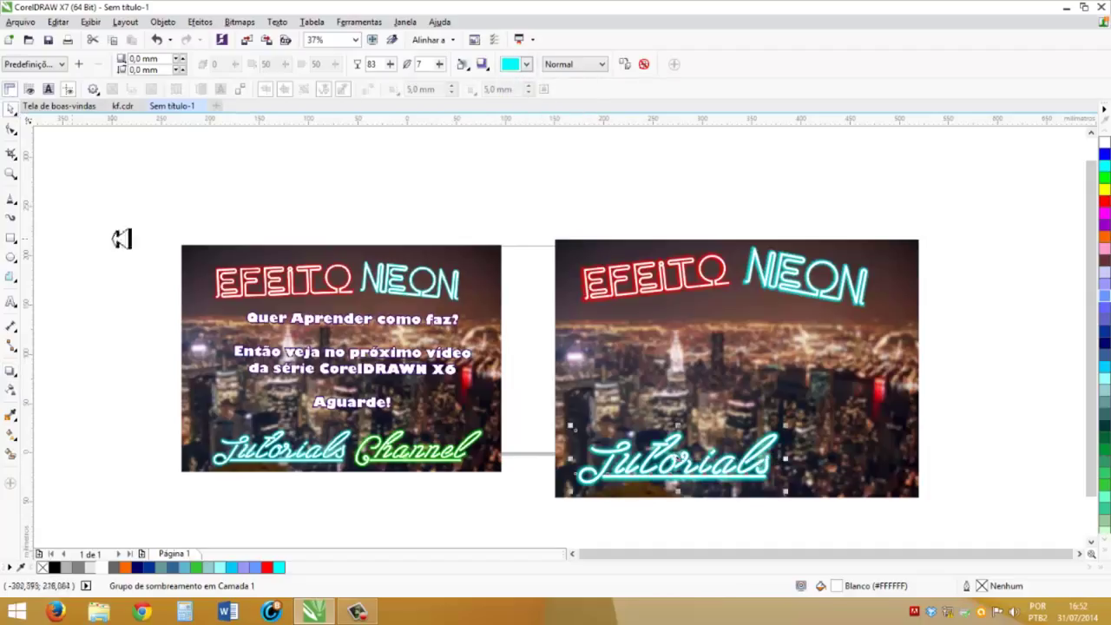
Shrink the glowing "Tutorials" text slightly within the photo's lower-left corner and deselect it.
left_click(544, 319)
left_click(755, 476)
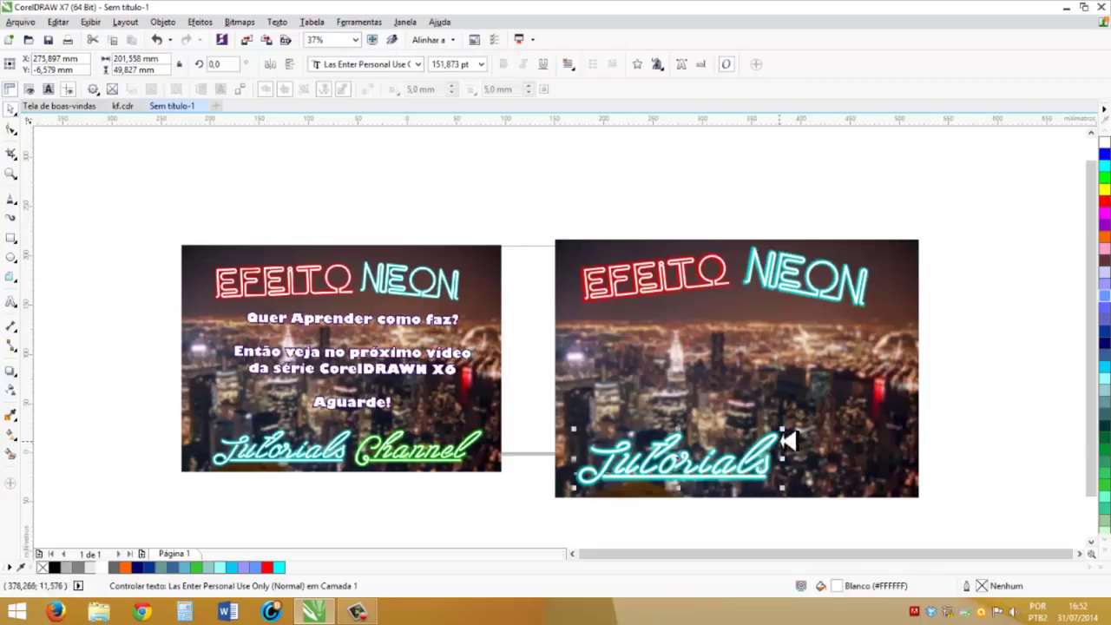
left_click(701, 539)
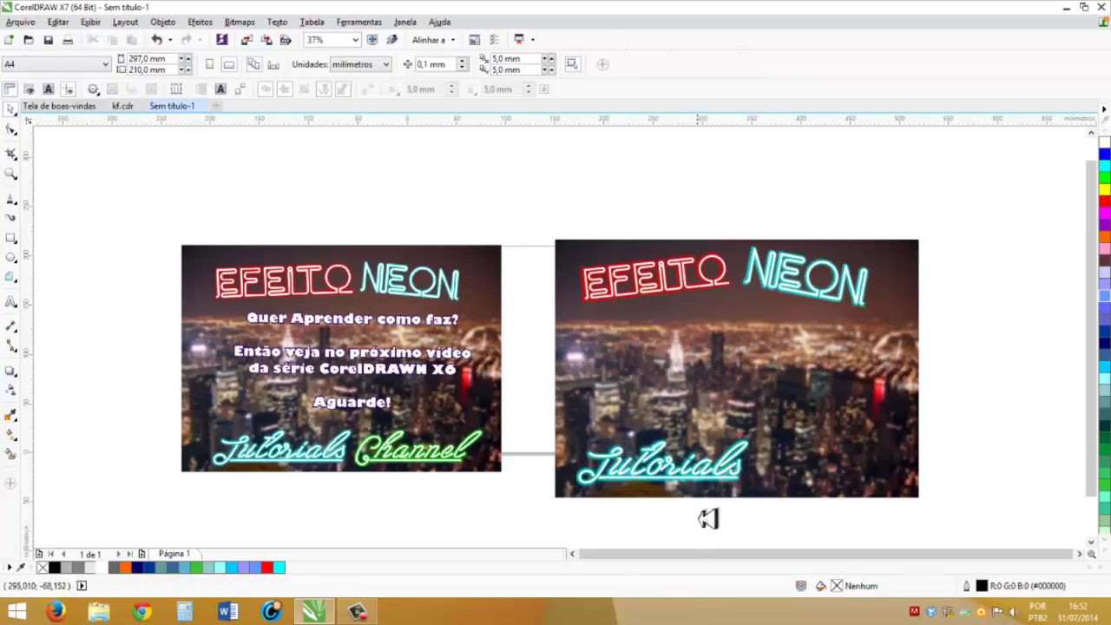
Add the text "Channel" beside "Tutorials" in the photo's lower-right area and enlarge it.
key("F8")
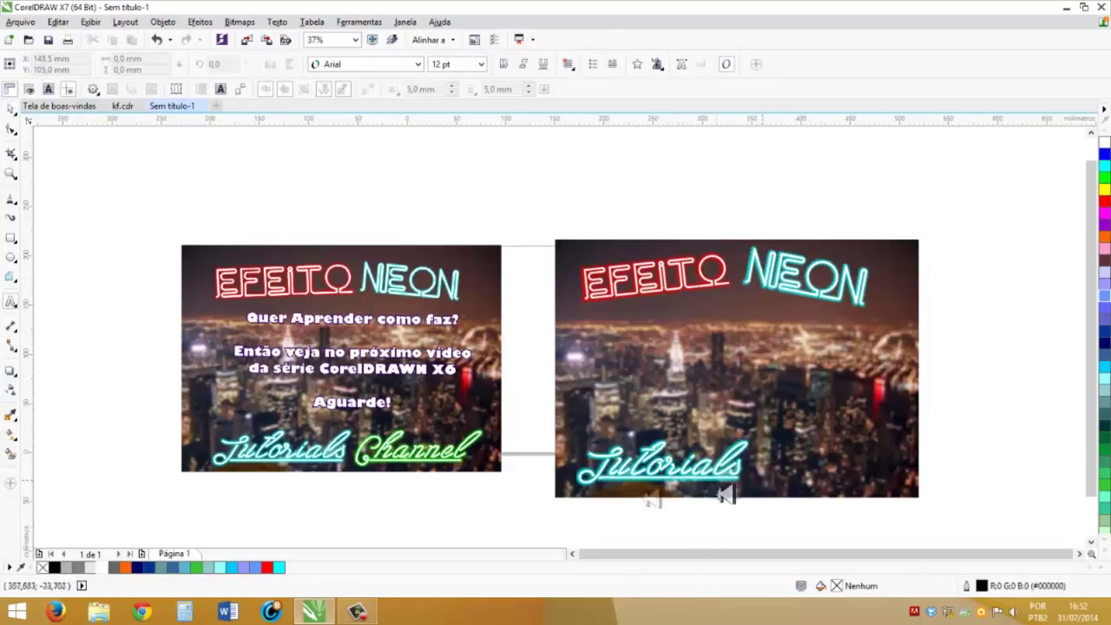
left_click(778, 461)
type("C")
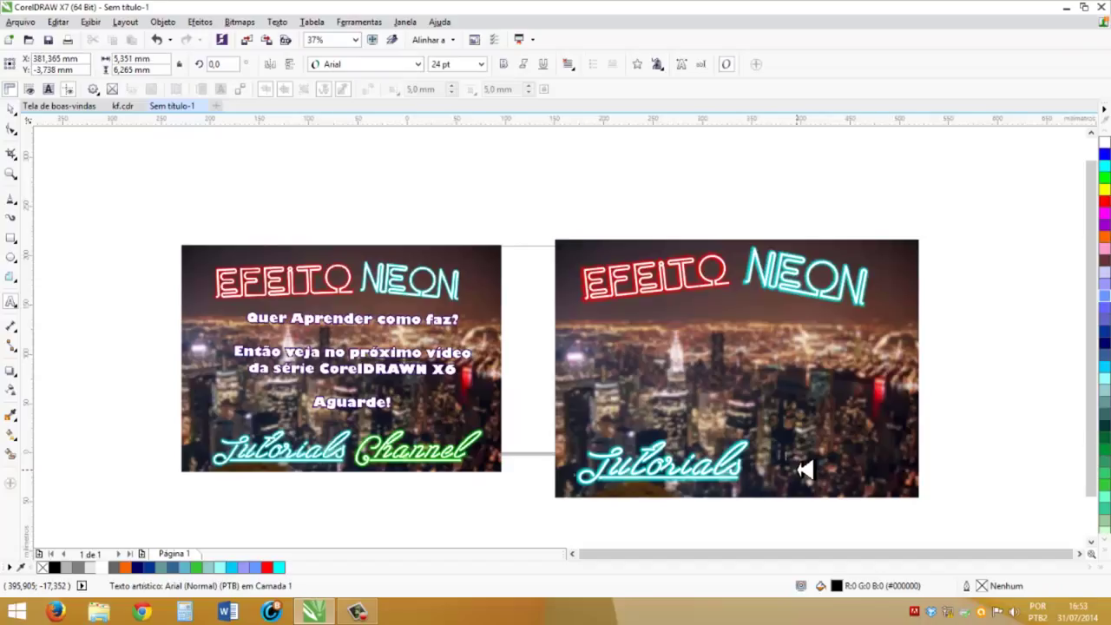
type("Channel")
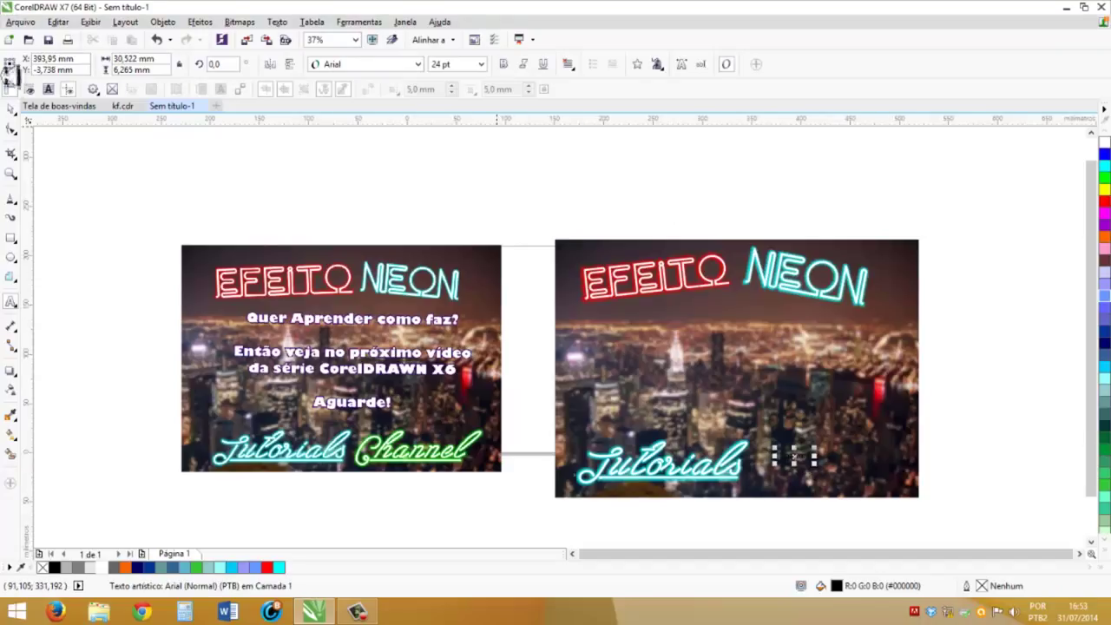
left_click_drag(820, 446, 868, 435)
Set "Channel" in the Las Enter Personal Use Only font, enlarge it to about 135 mm wide and fill it white.
left_click(418, 63)
left_click(392, 100)
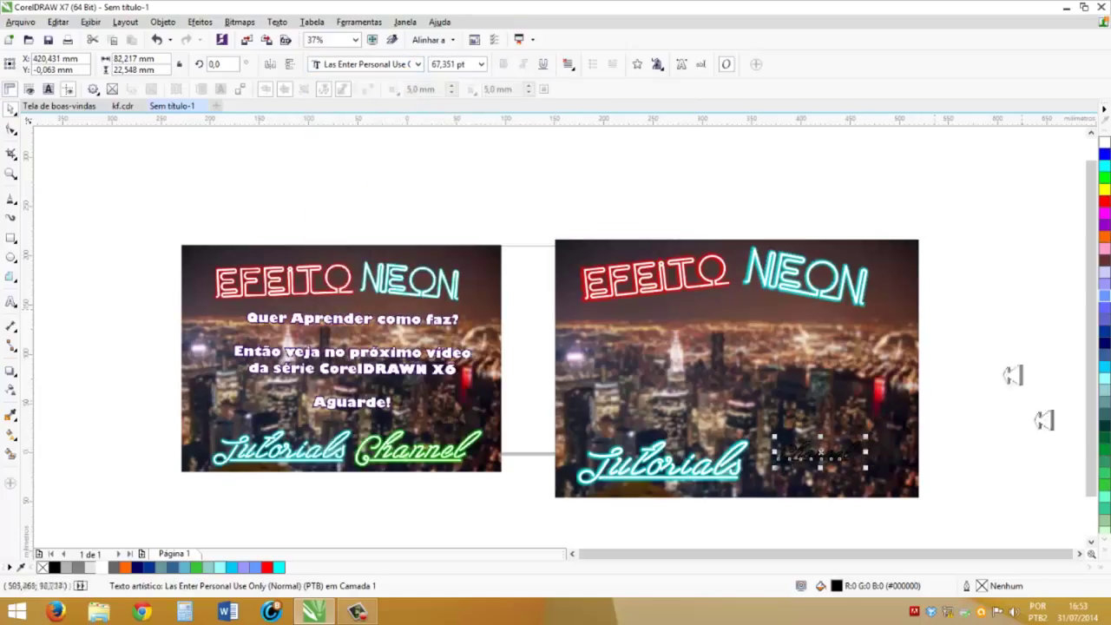
left_click_drag(869, 475, 936, 479)
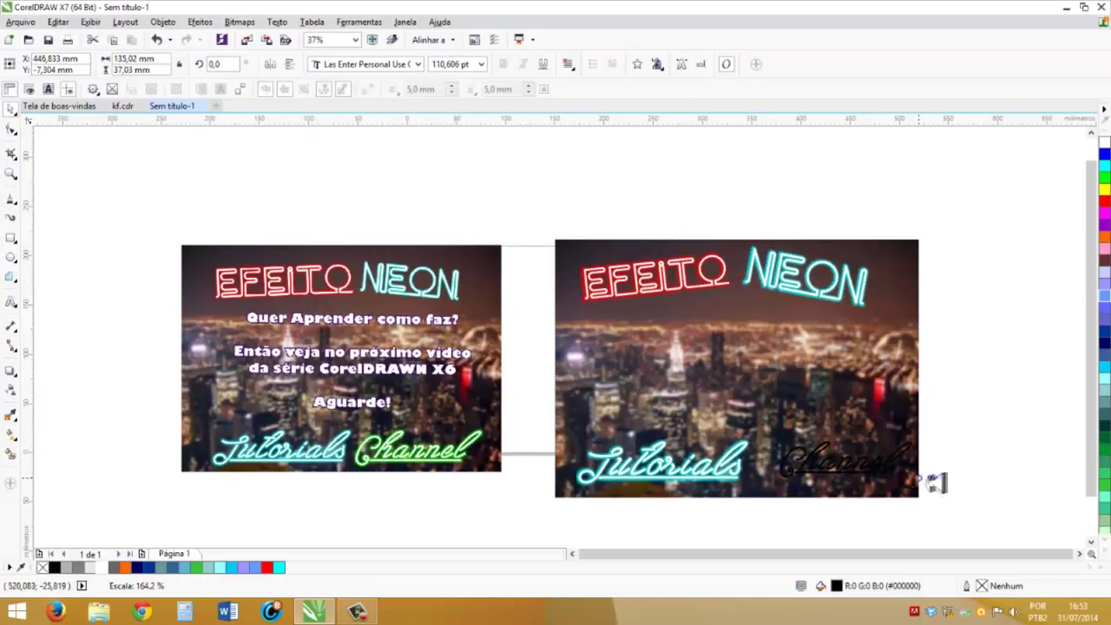
left_click(104, 567)
Apply the "Incandescente pequeno" drop shadow preset to "Channel", with opacity 83, feathering 7 and direction "Externa".
left_click(11, 371)
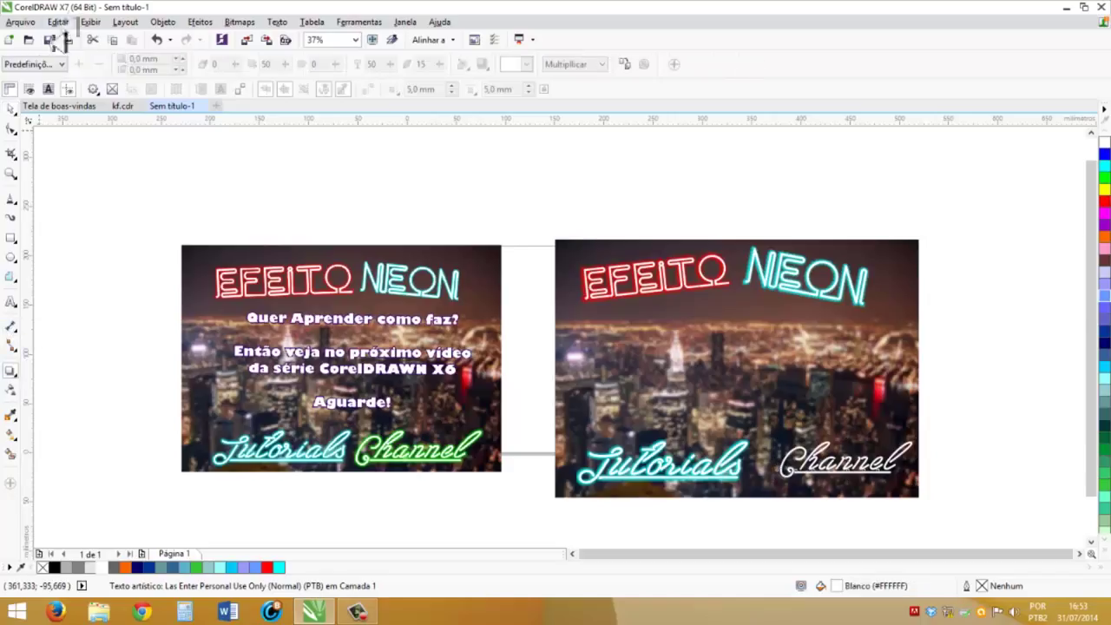
left_click(54, 64)
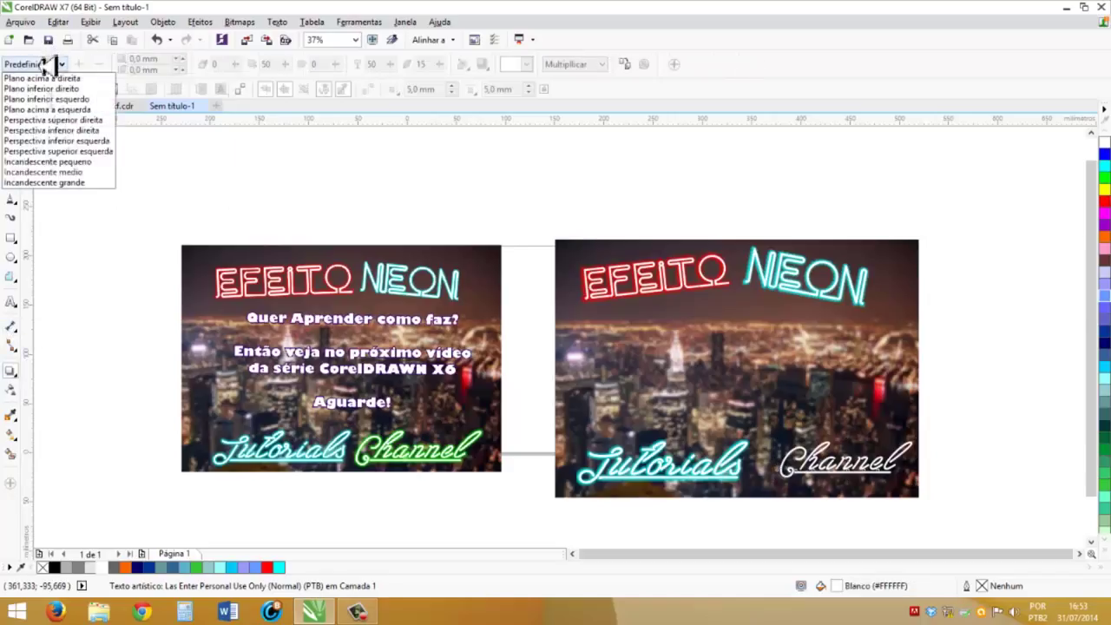
left_click(74, 161)
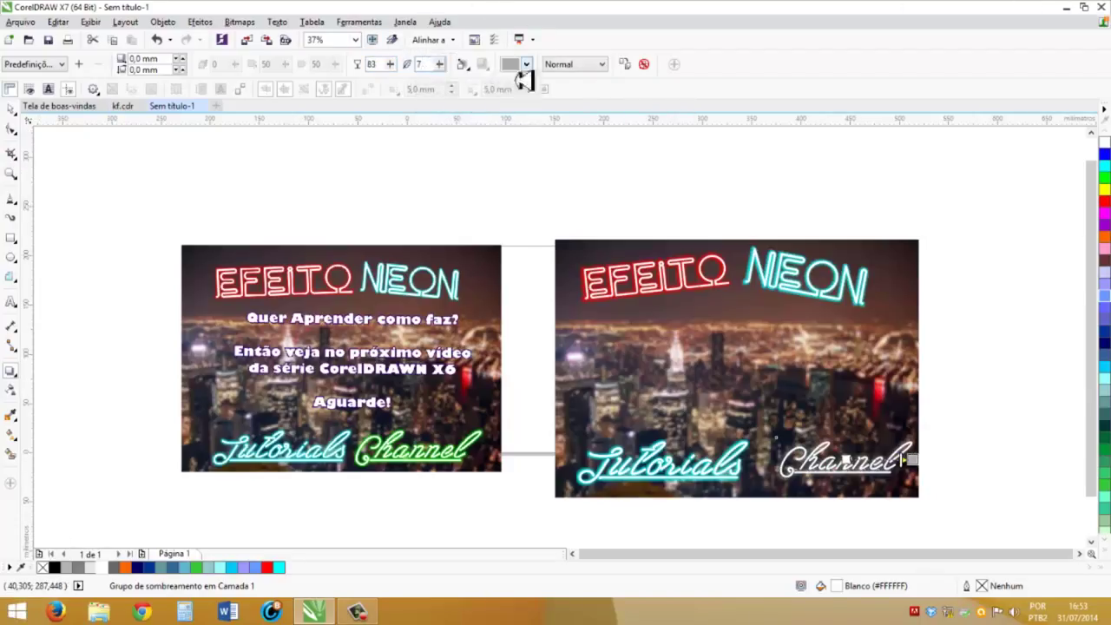
left_click(467, 69)
left_click(489, 110)
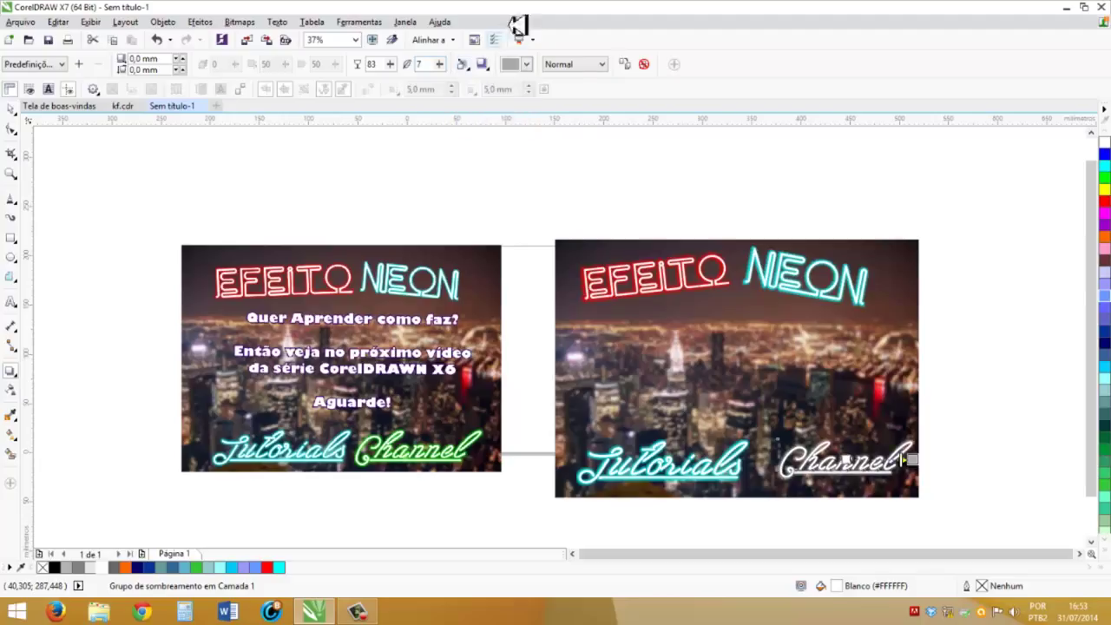
Set the glow colour of the "Channel" text to bright green and return to object selection.
left_click(527, 65)
left_click(520, 100)
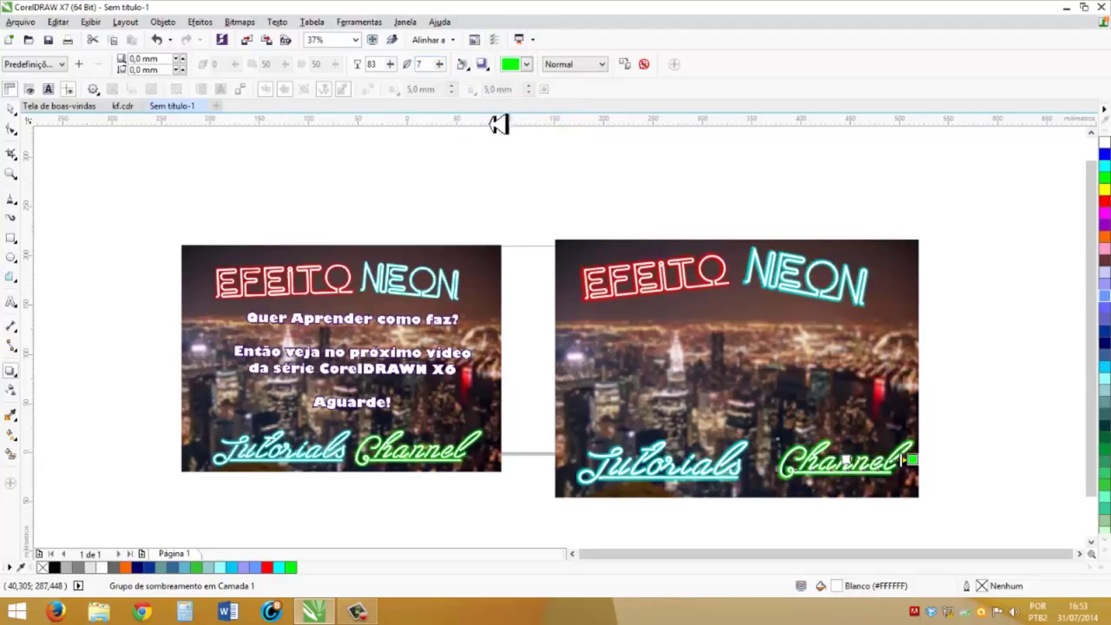
left_click(13, 107)
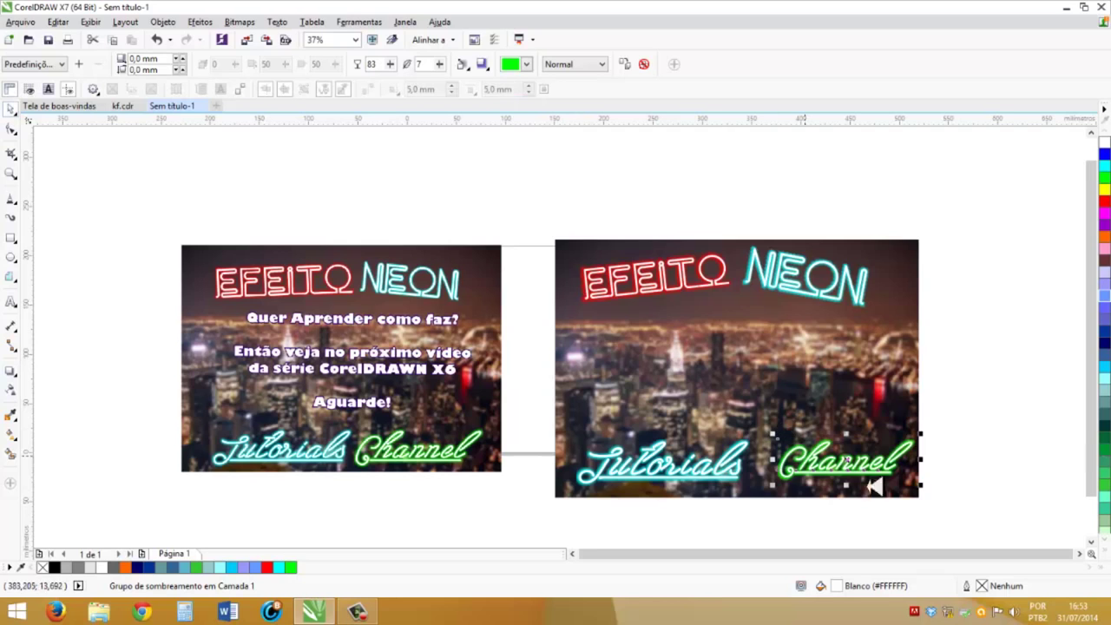
Move the glowing "Channel" closer to "Tutorials", enlarge it to about 165 mm wide and deselect it.
left_click_drag(845, 463, 818, 461)
left_click_drag(893, 434, 932, 412)
left_click(932, 413)
left_click(851, 462)
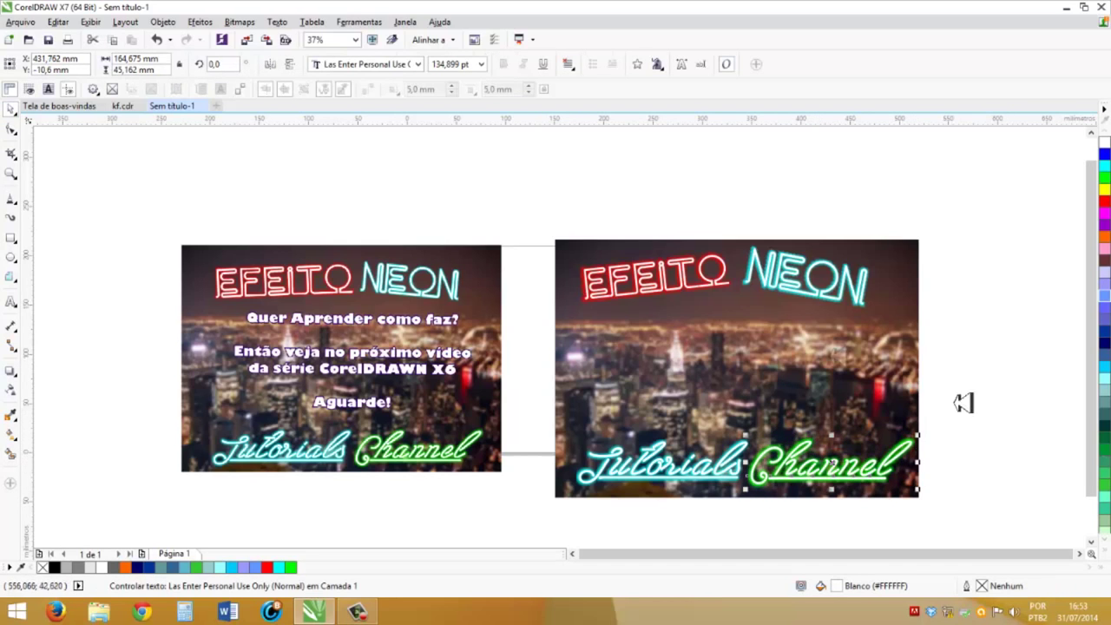
left_click(11, 370)
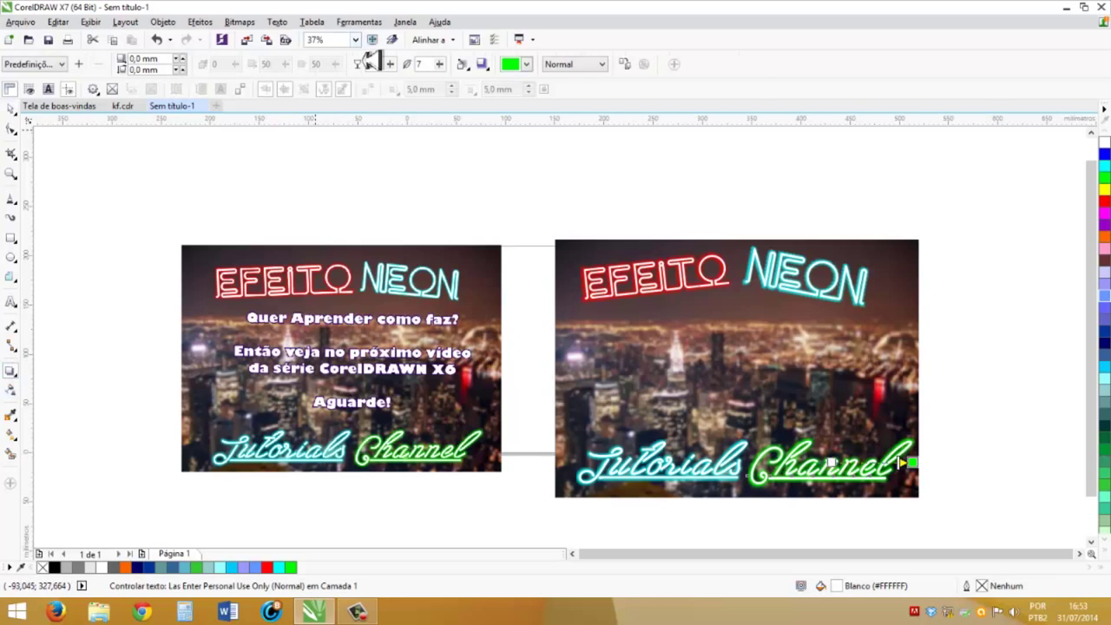
left_click(11, 107)
left_click(446, 161)
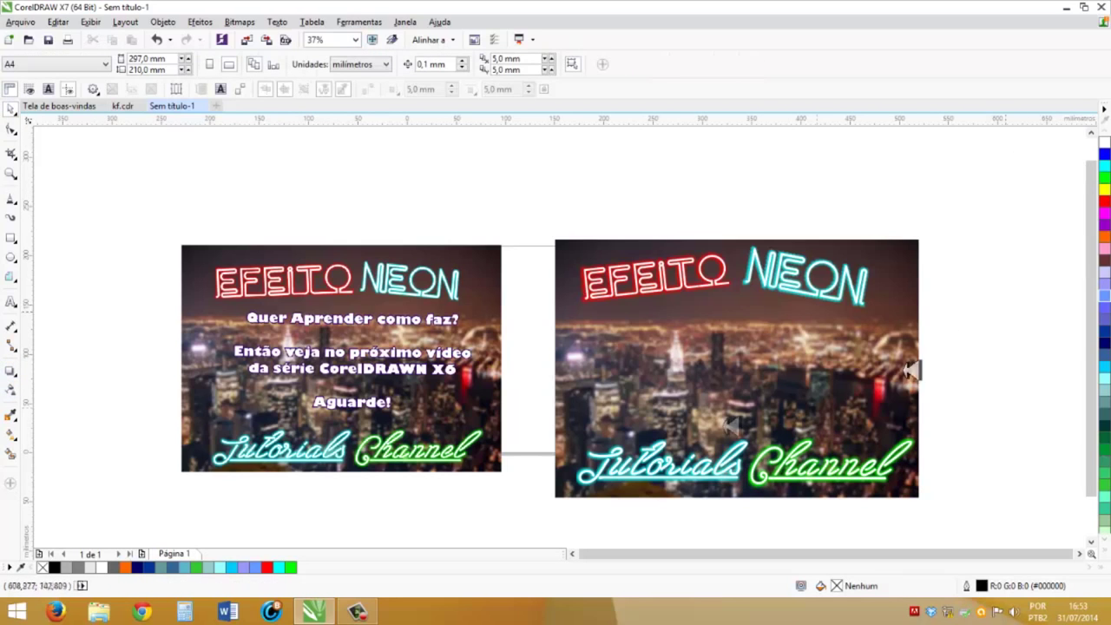
Move the glowing "Efeito" and "Neon" texts down to the middle of the photo to free its upper area.
left_click_drag(696, 273, 696, 360)
left_click_drag(798, 271, 802, 351)
left_click(962, 372)
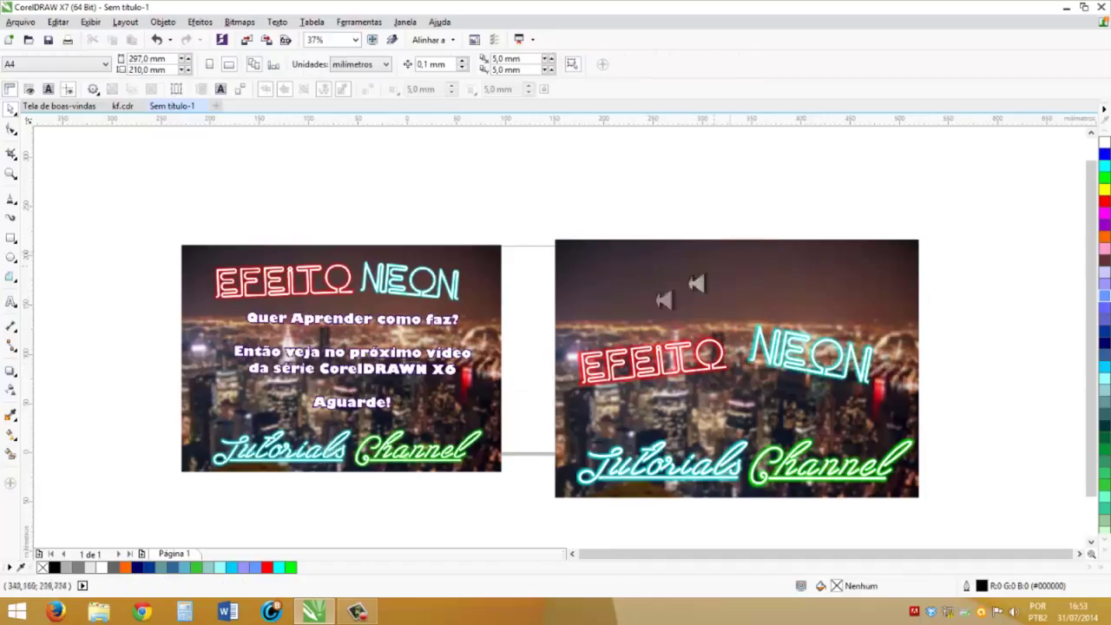
Add "Série CorelDRAWN X6/X7" across the photo's upper area, about 302 mm wide, in the Las Enter Personal Use Only font.
key("F8")
left_click(624, 284)
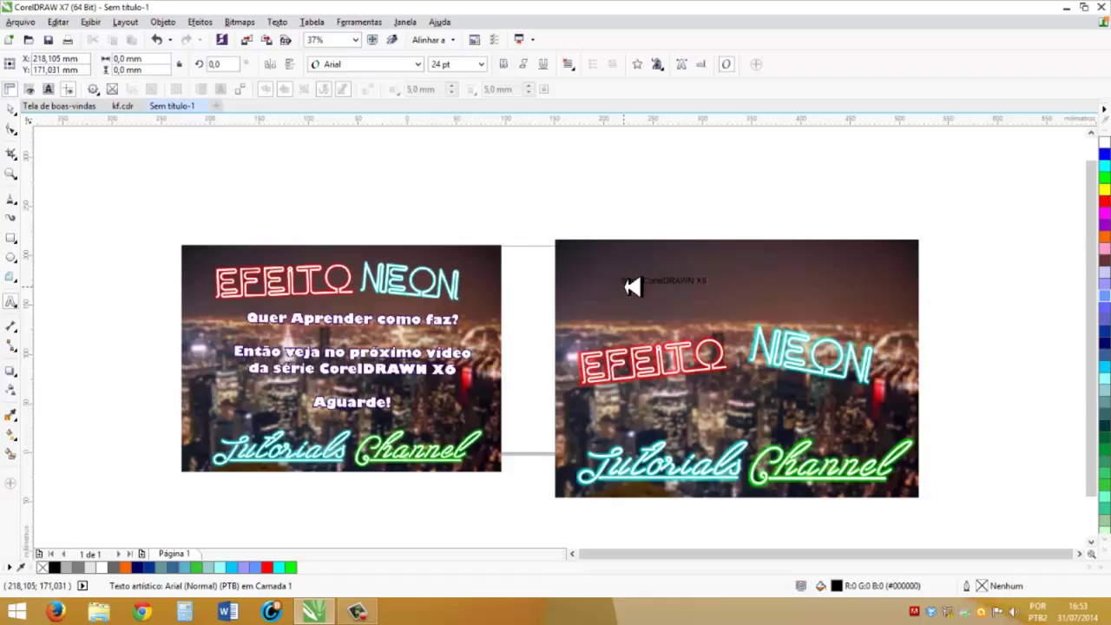
left_click(11, 108)
left_click_drag(734, 272, 911, 263)
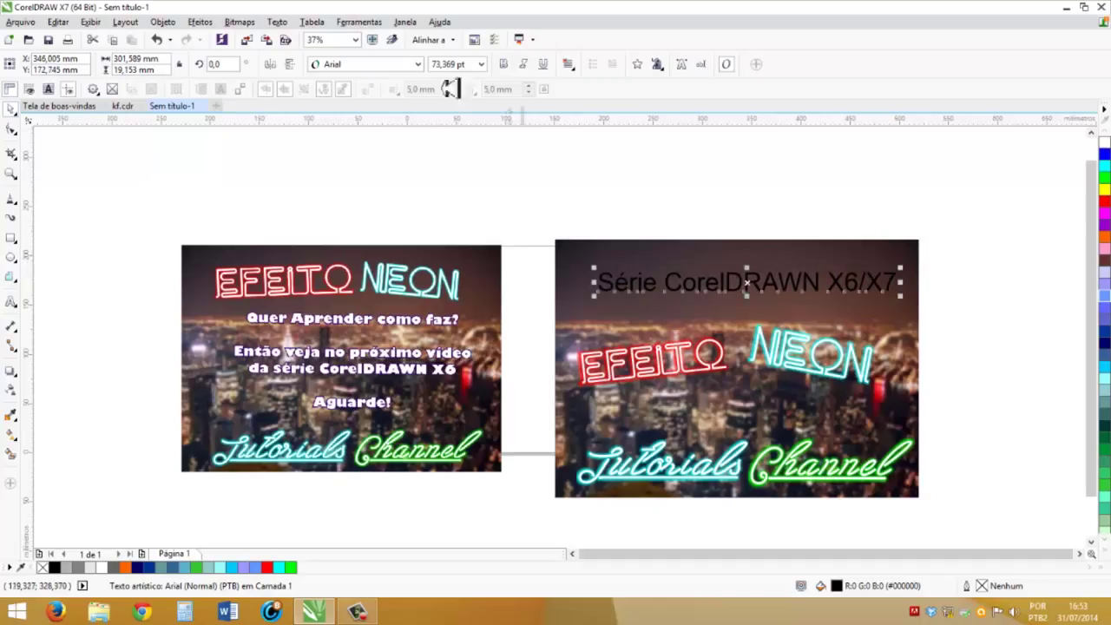
left_click(417, 63)
left_click(408, 113)
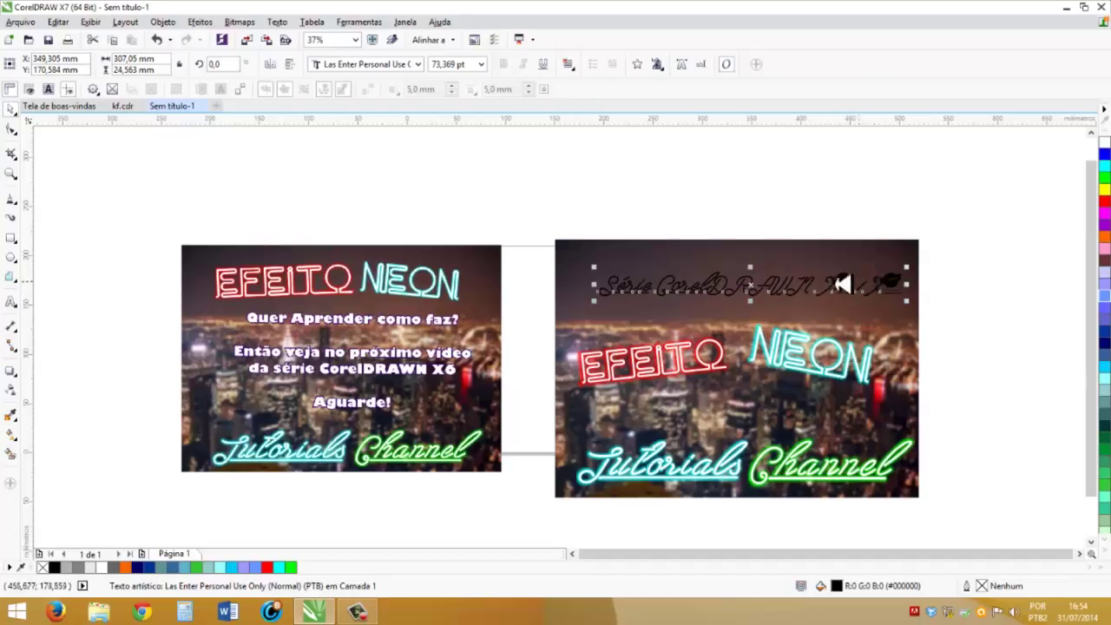
Edit the upper text to read "Série Coreldrawn", with "drawn" in lowercase and the version numbers removed.
double_click(838, 284)
key("BackSpace")
key("BackSpace")
key("BackSpace")
key("BackSpace")
type("draw")
key("Delete")
key("Delete")
key("Delete")
key("Delete")
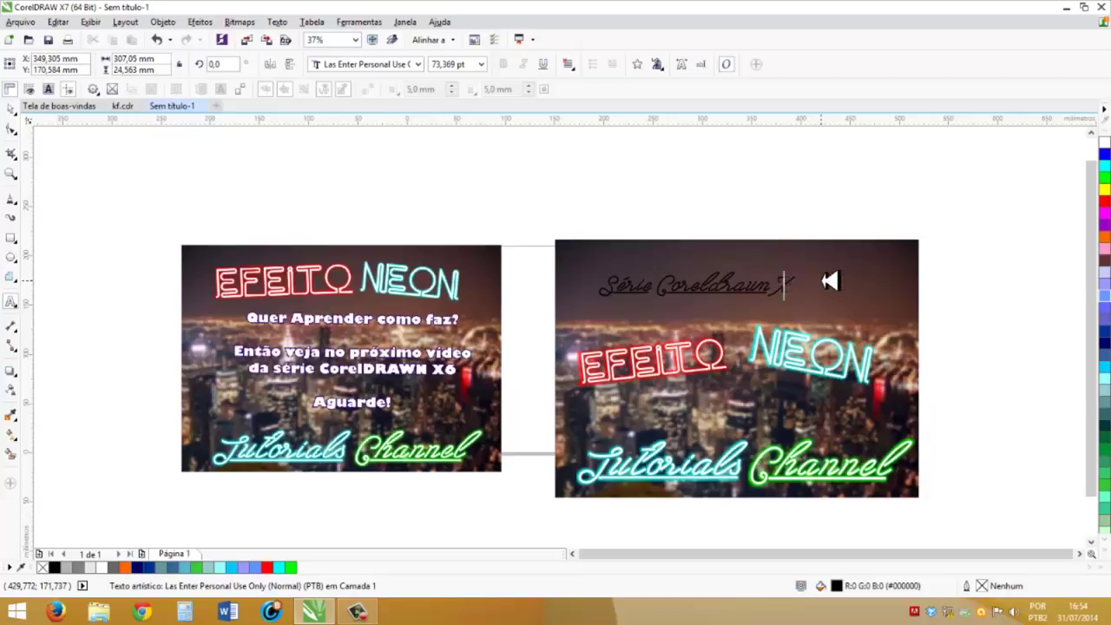
left_click(10, 108)
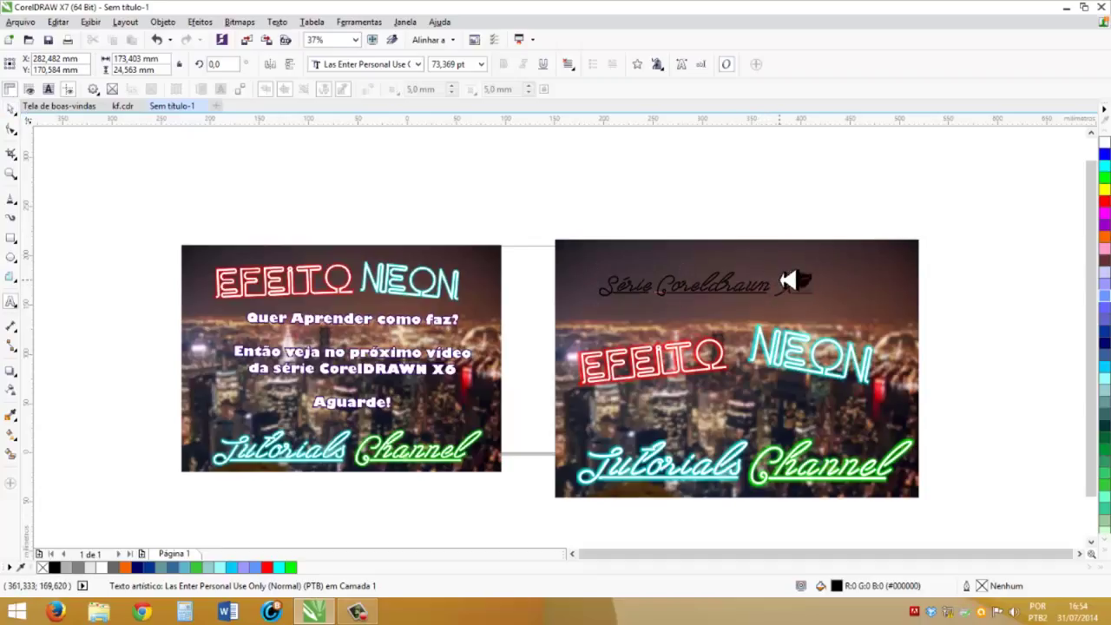
key("BackSpace")
key("BackSpace")
key("BackSpace")
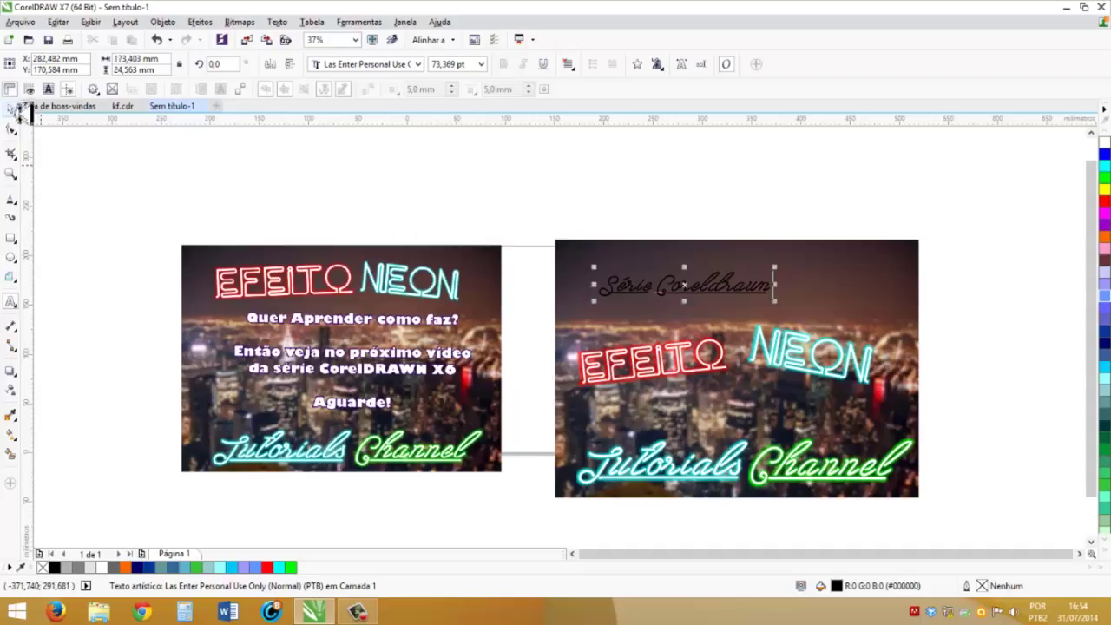
Enlarge "Série Coreldrawn" to about 275 mm wide and fill it white.
left_click_drag(774, 267, 874, 254)
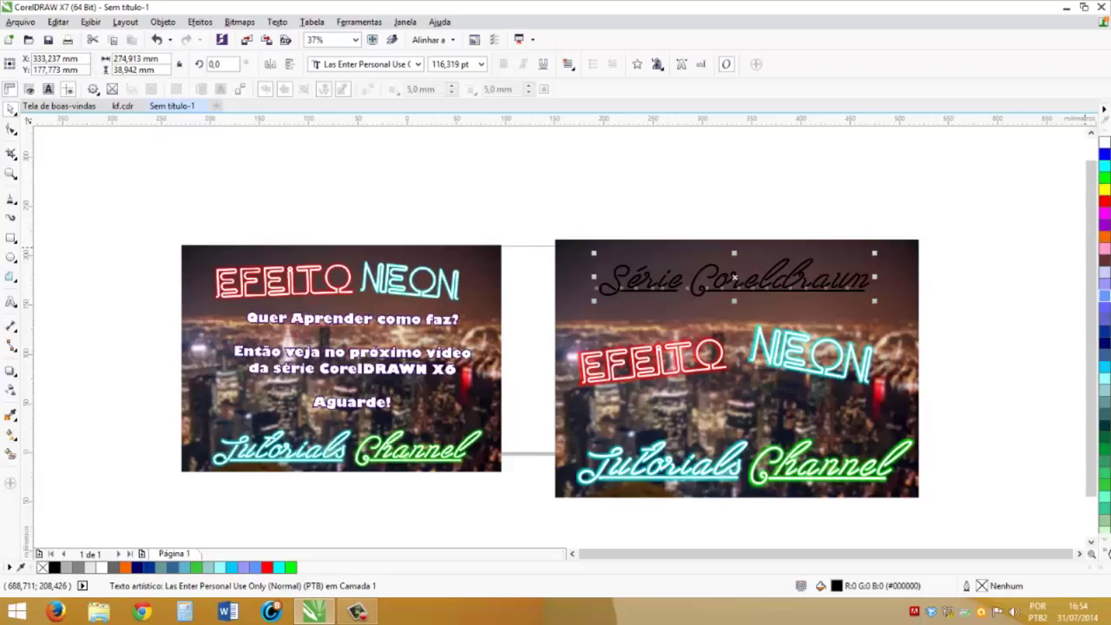
left_click(1105, 552)
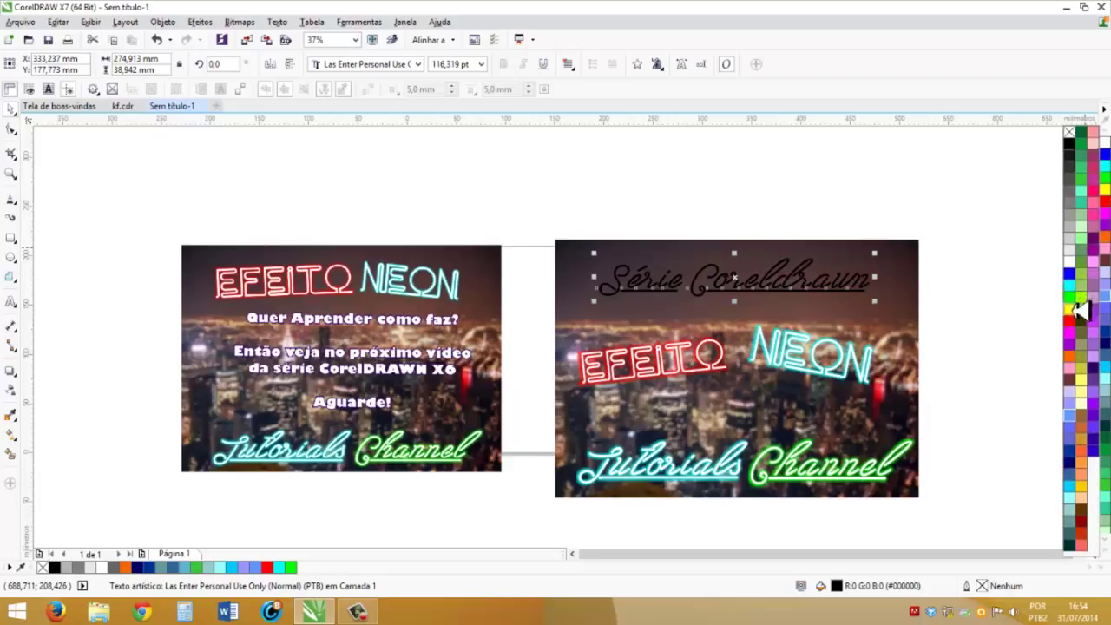
left_click(1082, 283)
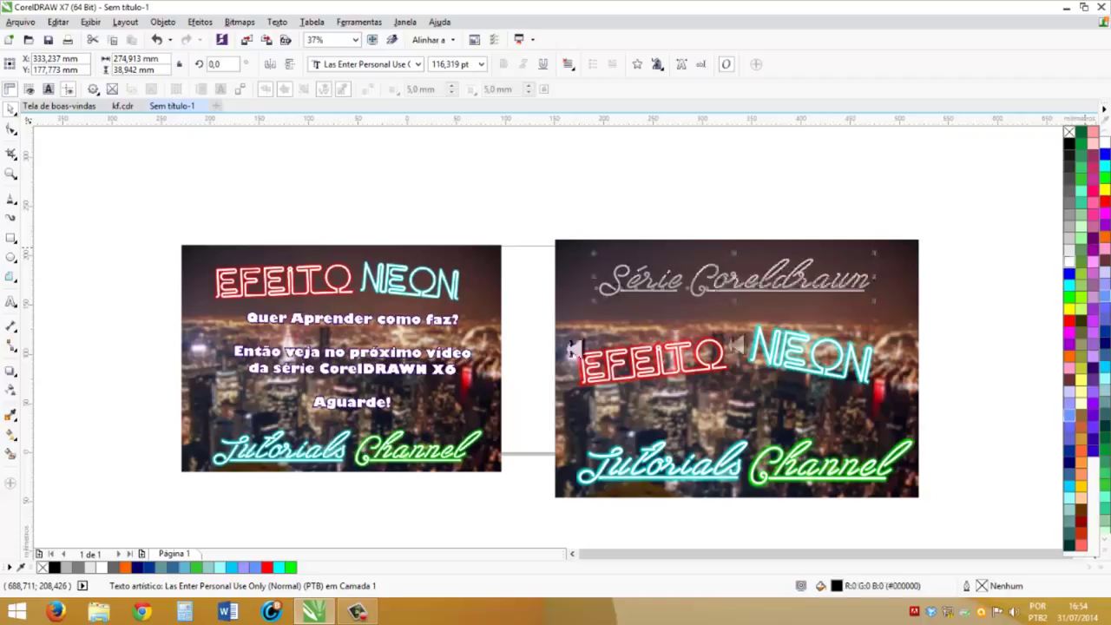
Apply the "Incandescente pequeno" drop shadow preset to "Série Coreldrawn", with opacity 83, feathering 7 and direction "Externa".
left_click(17, 349)
left_click(52, 64)
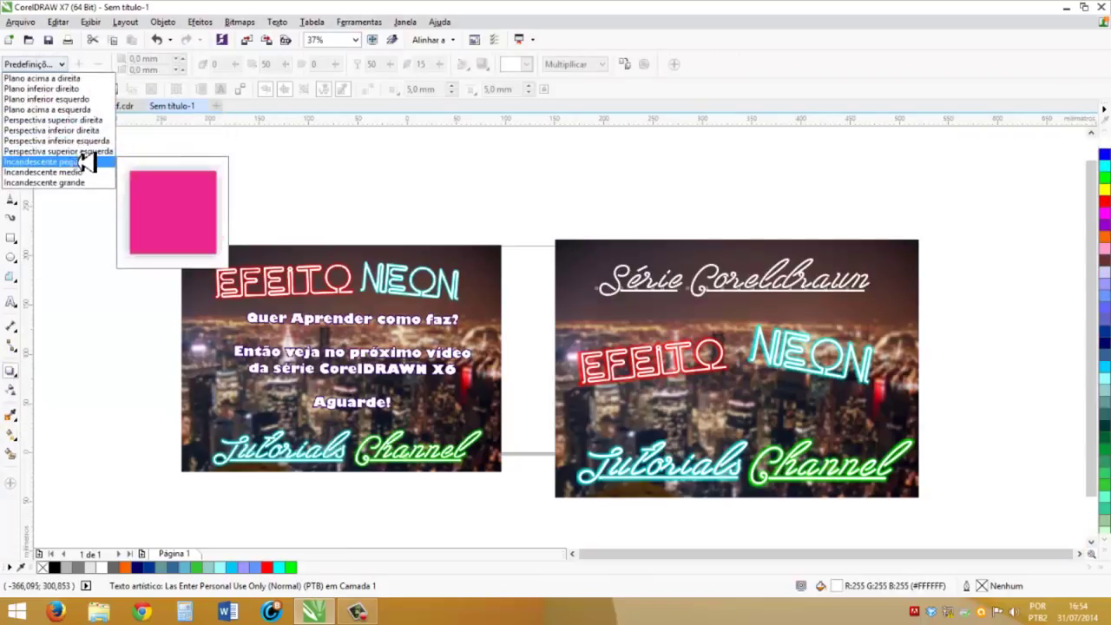
left_click(61, 153)
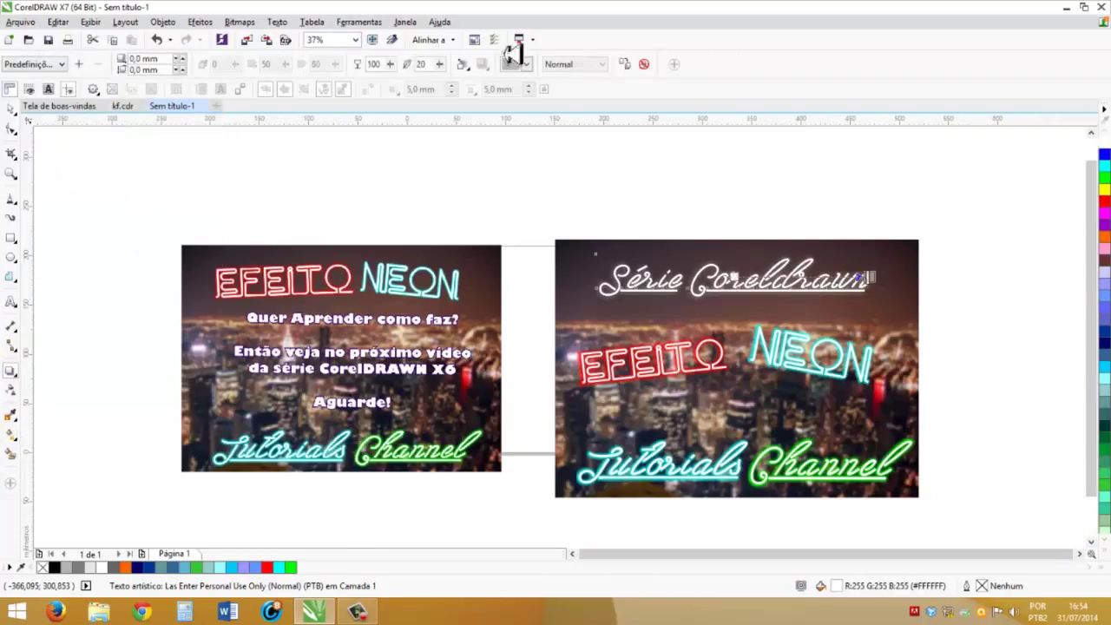
left_click(463, 64)
left_click(491, 107)
Set the glow colour of "Série Coreldrawn" to yellow and deselect the text.
left_click(527, 64)
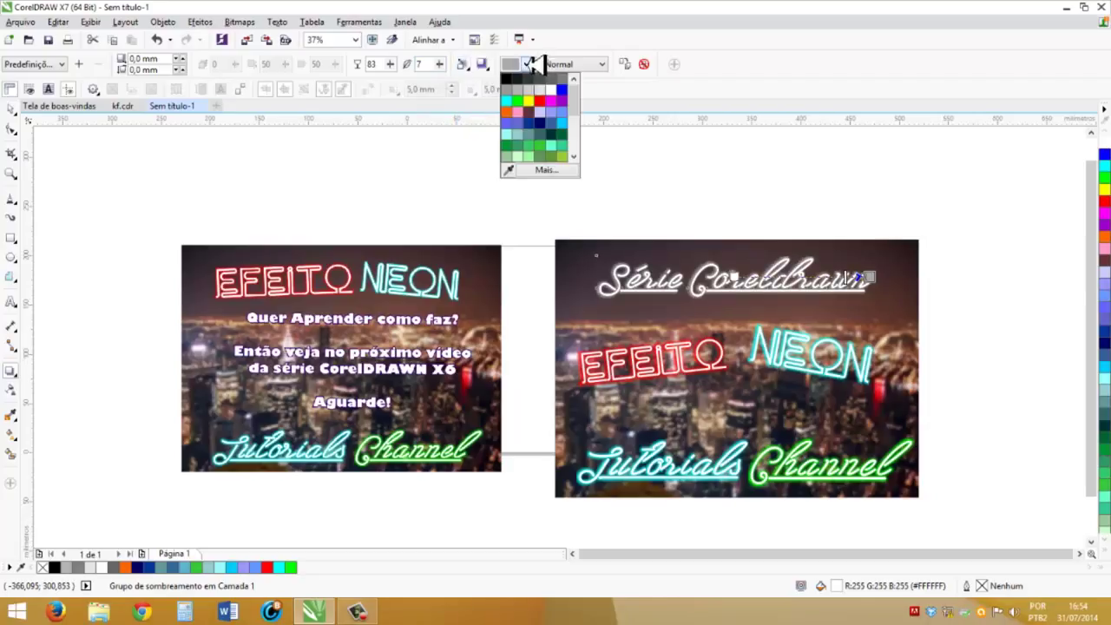
left_click(531, 99)
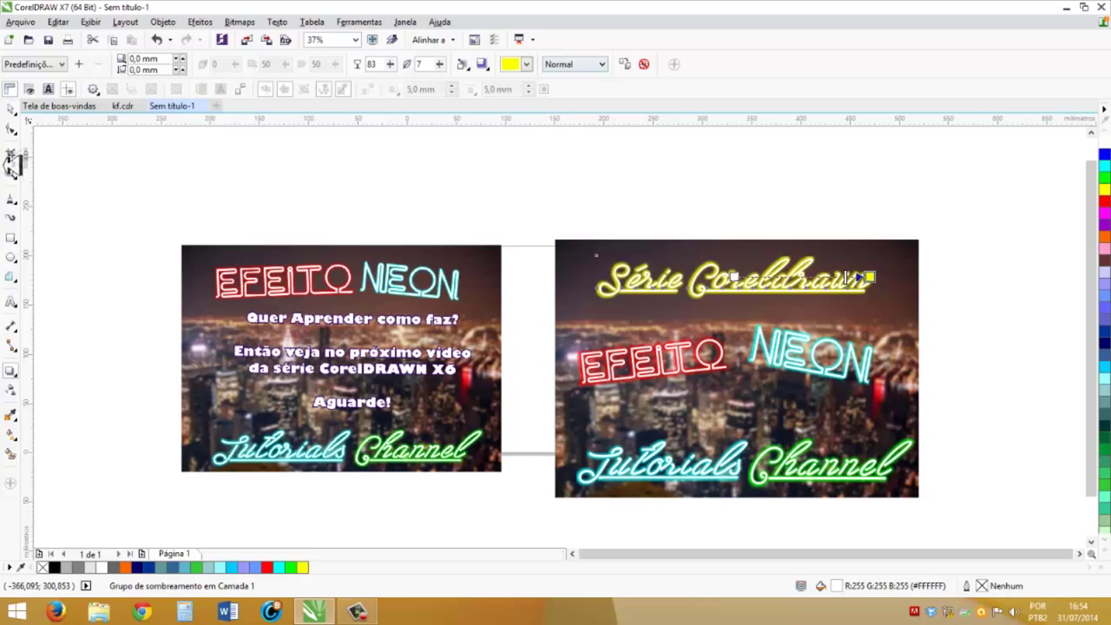
left_click(504, 164)
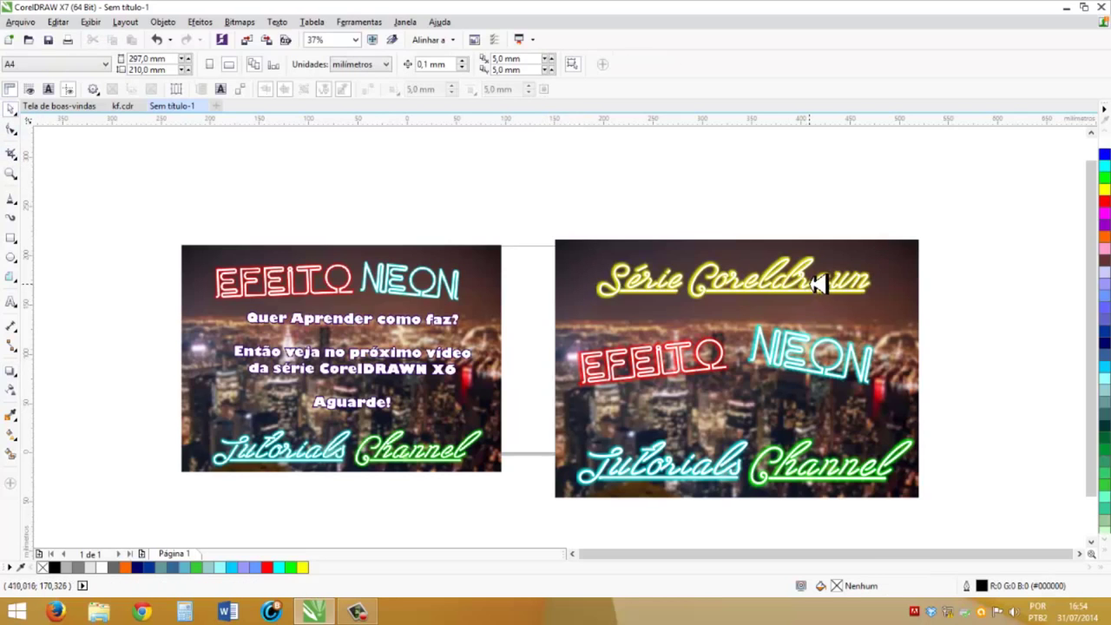
Try stacking "Série Coreldrawn", "Efeito" and "Neon" closely above the "Tutorials Channel" line in the photo's lower part.
left_click_drag(812, 289, 815, 307)
left_click(966, 287)
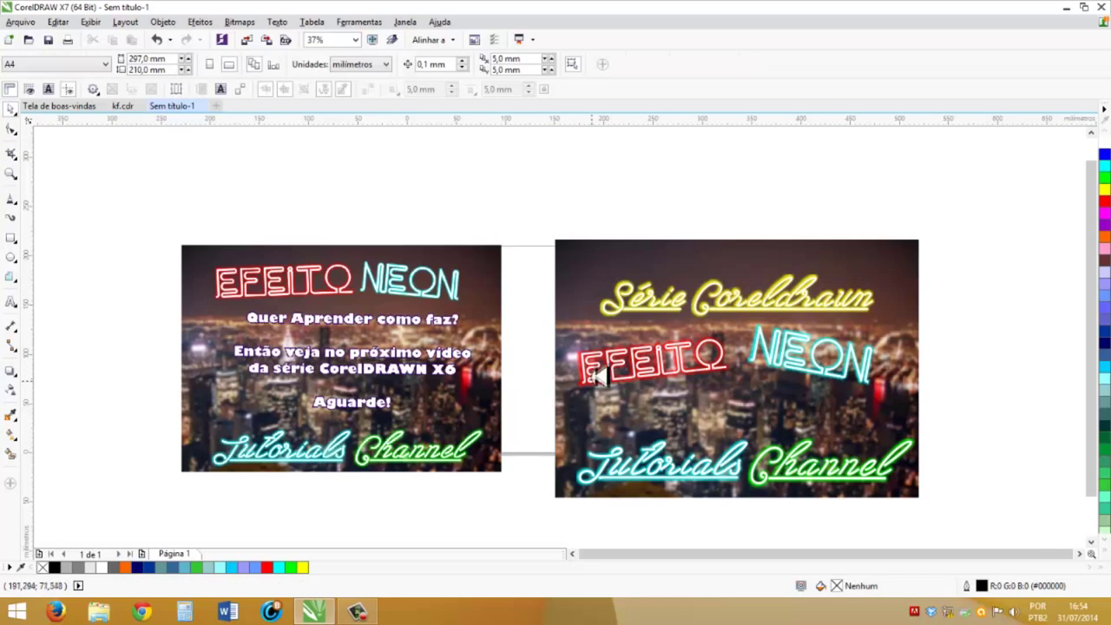
left_click_drag(707, 352, 706, 396)
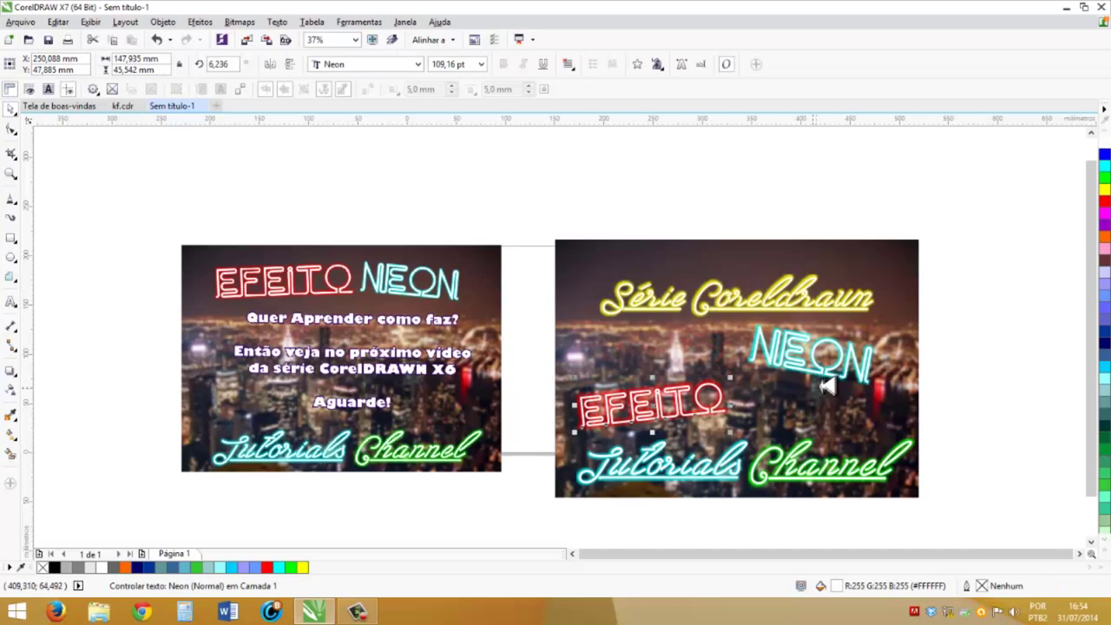
left_click_drag(827, 383, 802, 423)
left_click(1000, 363)
left_click_drag(846, 310, 830, 358)
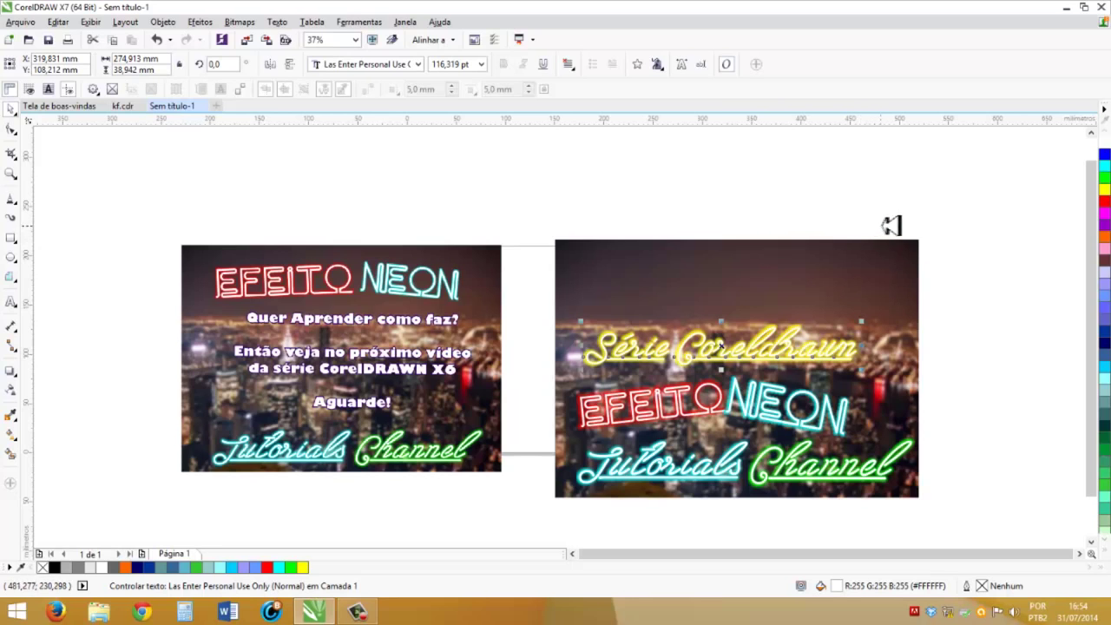
left_click(879, 258)
Move "Série Coreldrawn" to the top of the photo and place "Efeito" and "Neon" directly beneath it.
left_click_drag(848, 340, 874, 279)
left_click_drag(836, 388, 866, 321)
left_click_drag(729, 410, 753, 341)
Raise the glowing "Channel" text and delete the stray white "Tutorials" copy that has no glow.
left_click_drag(736, 468, 742, 387)
left_click_drag(831, 462, 834, 430)
left_click(737, 381)
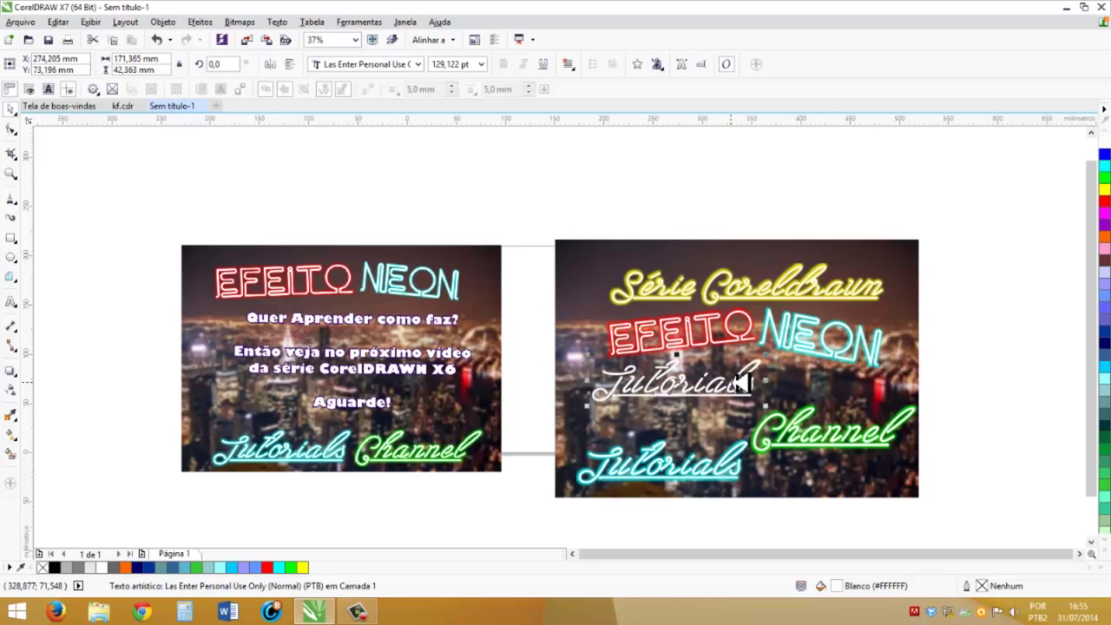
key("Delete")
Move the glowing "Tutorials" and "Channel" texts up side by side directly beneath "Efeito Neon" and deselect them.
left_click(733, 466)
left_click_drag(729, 406, 725, 386)
left_click_drag(801, 422, 792, 385)
left_click(1045, 376)
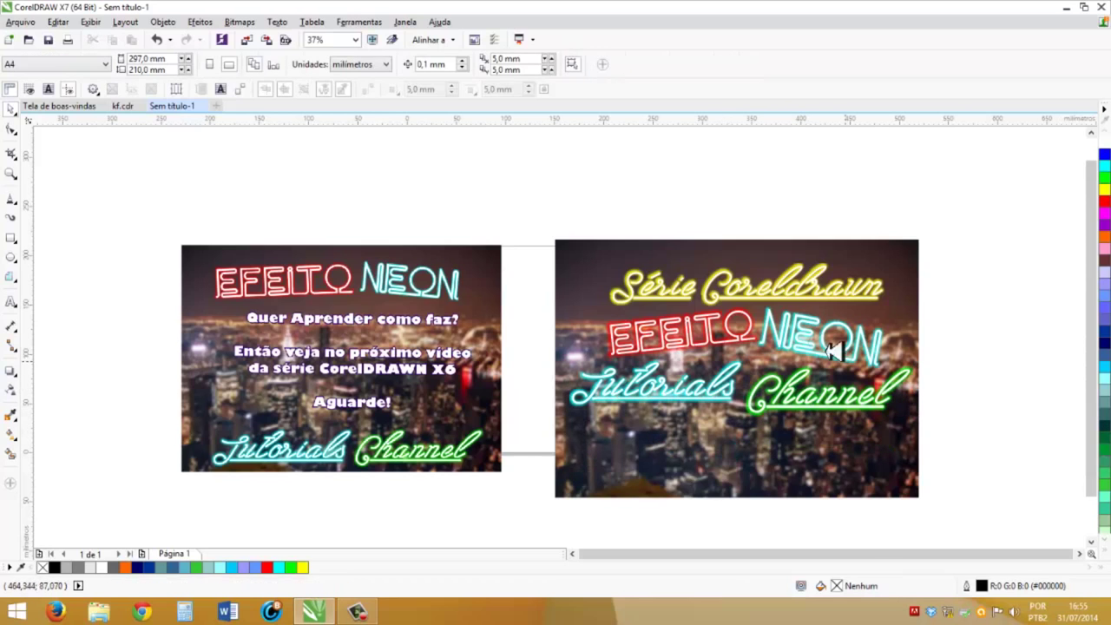
Reduce the city photo's height from its lower edge to about 198 mm, leaving its width unchanged.
left_click(724, 491)
left_click_drag(736, 497, 733, 434)
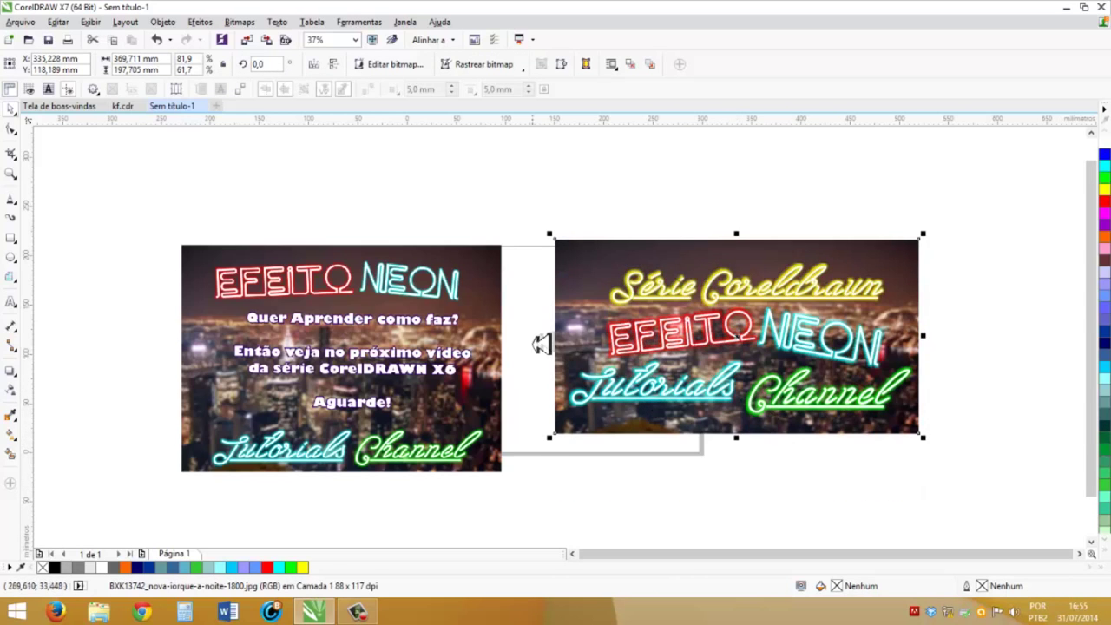
Shift the glowing "Tutorials" slightly right and lower "Channel" so its start tucks beneath the end of "Tutorials".
left_click_drag(565, 335, 563, 335)
left_click(927, 293)
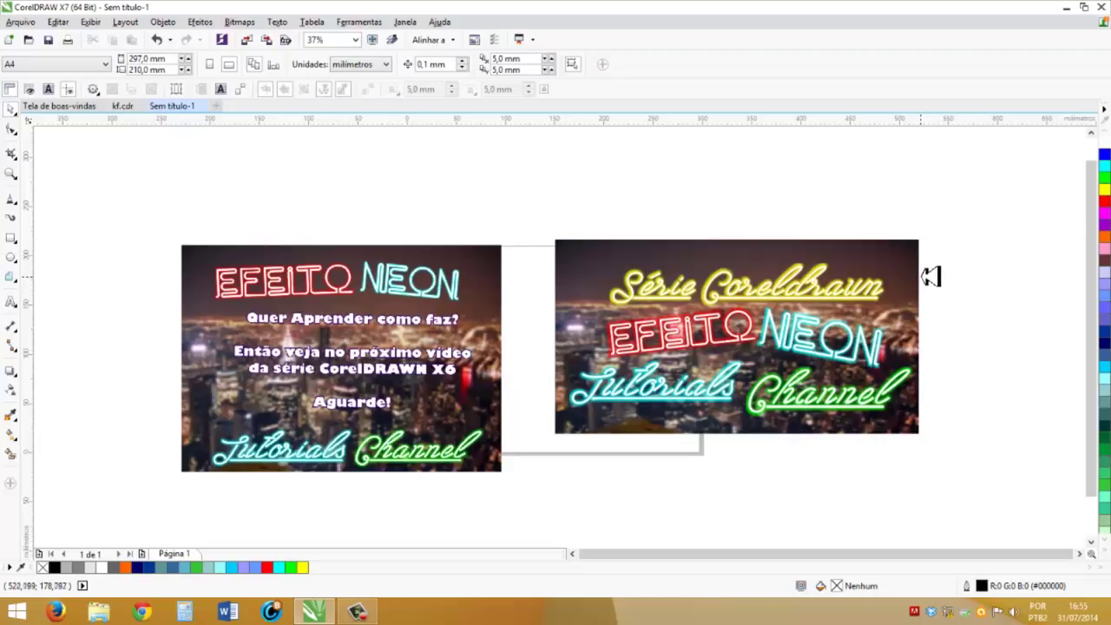
left_click_drag(819, 404, 827, 418)
left_click_drag(733, 395, 744, 385)
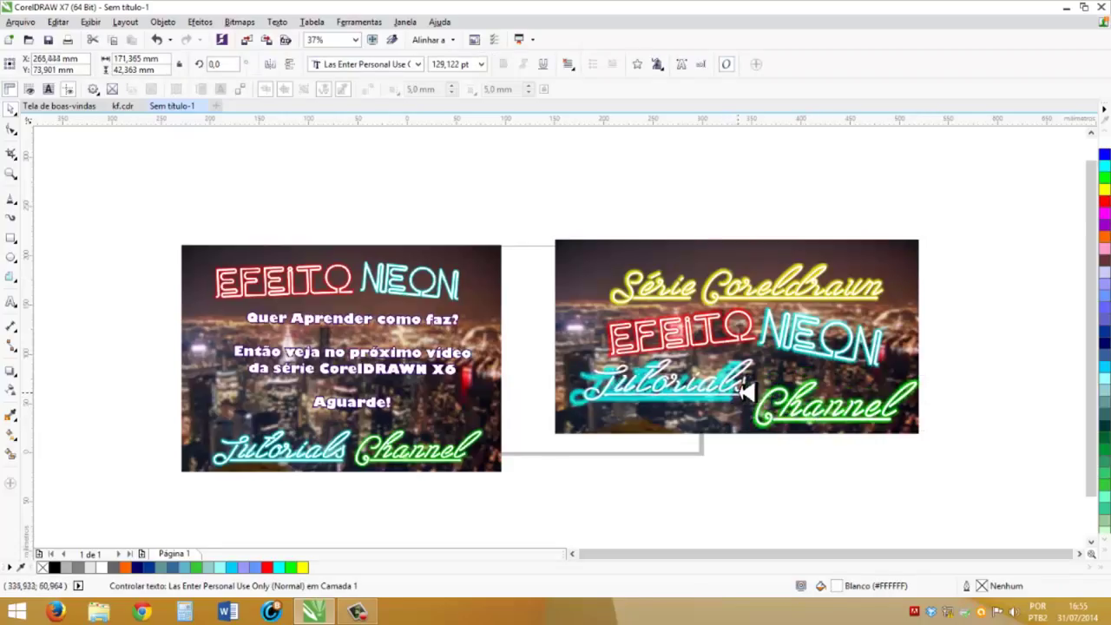
left_click(991, 319)
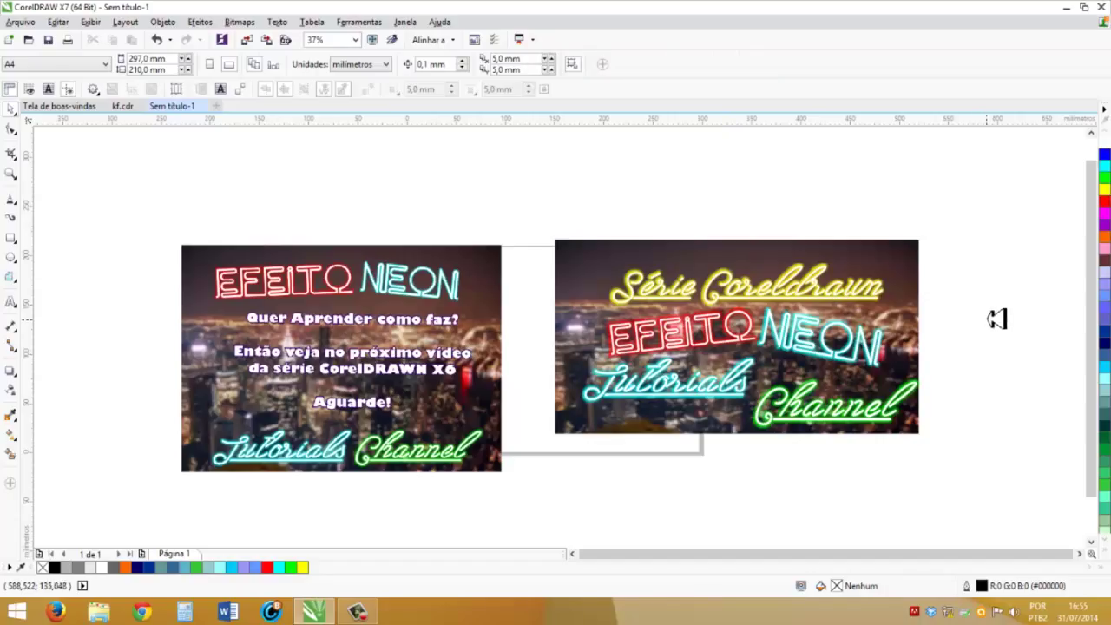
left_click_drag(859, 406, 809, 406)
left_click(984, 397)
left_click(935, 400)
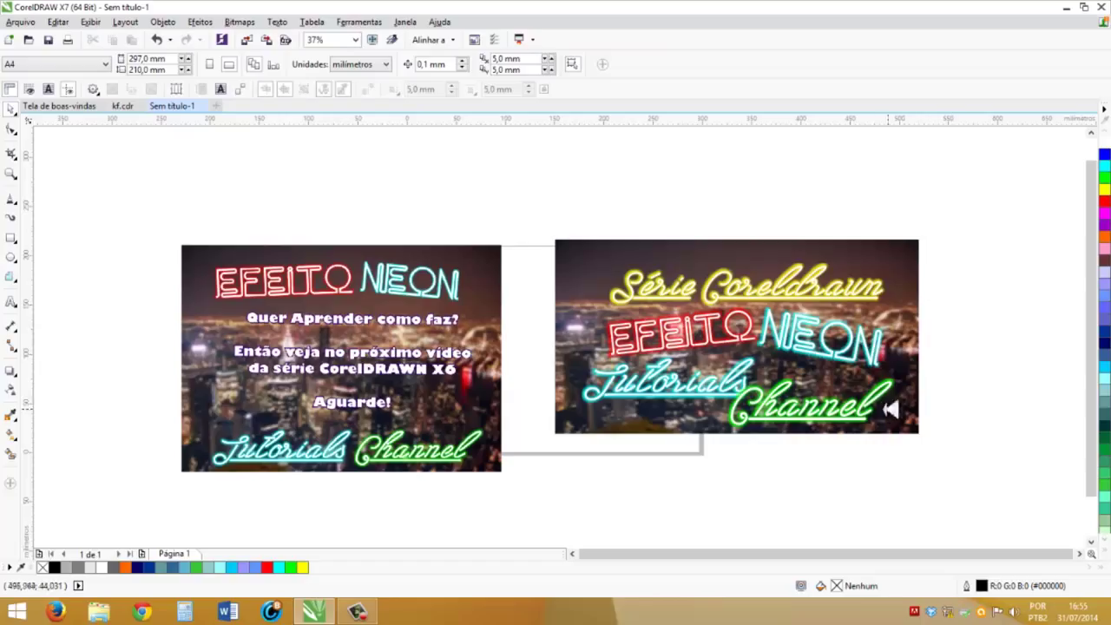
Delete the older composition with "Quer Aprender como faz?" and move the whole remaining neon composition over the page.
left_click(482, 254)
key("Delete")
left_click_drag(486, 178, 1007, 461)
left_click_drag(771, 417, 703, 404)
left_click(927, 402)
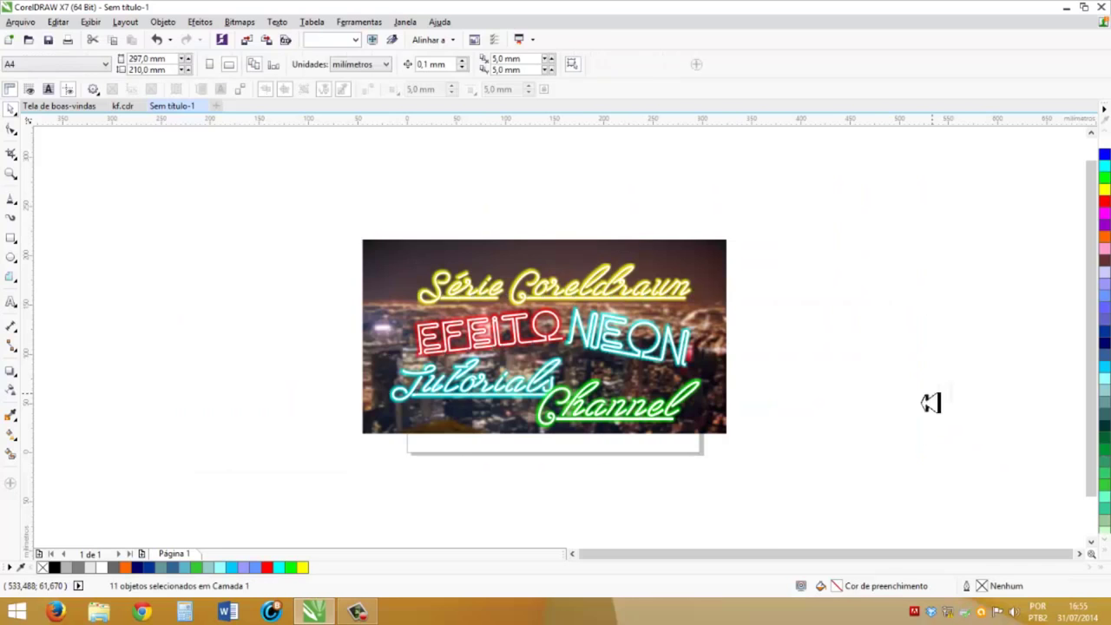
Enlarge the city photo evenly around its centre so it extends further beyond the neon text.
left_click(712, 416)
left_click(731, 440)
left_click(722, 427)
left_click_drag(731, 437, 751, 404)
left_click(888, 399)
Bring in all four sides of the city photo so it closely frames the neon text, and deselect it.
left_click_drag(307, 344, 385, 347)
left_click_drag(781, 346, 716, 347)
left_click(549, 223)
left_click(555, 230)
left_click_drag(546, 223, 552, 242)
left_click_drag(549, 469, 552, 444)
left_click(822, 372)
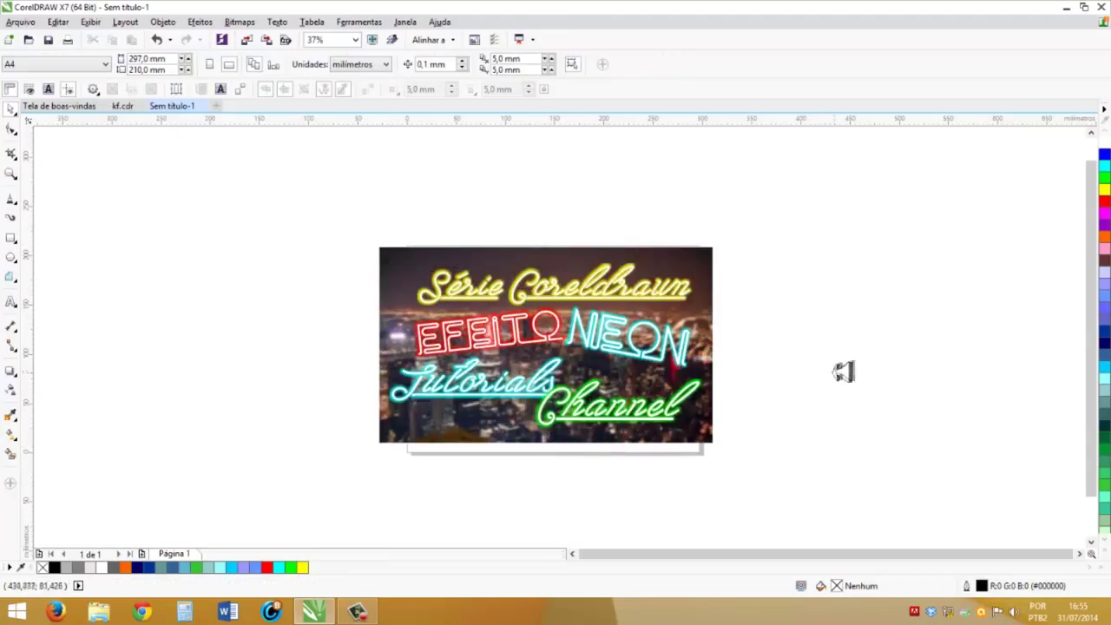